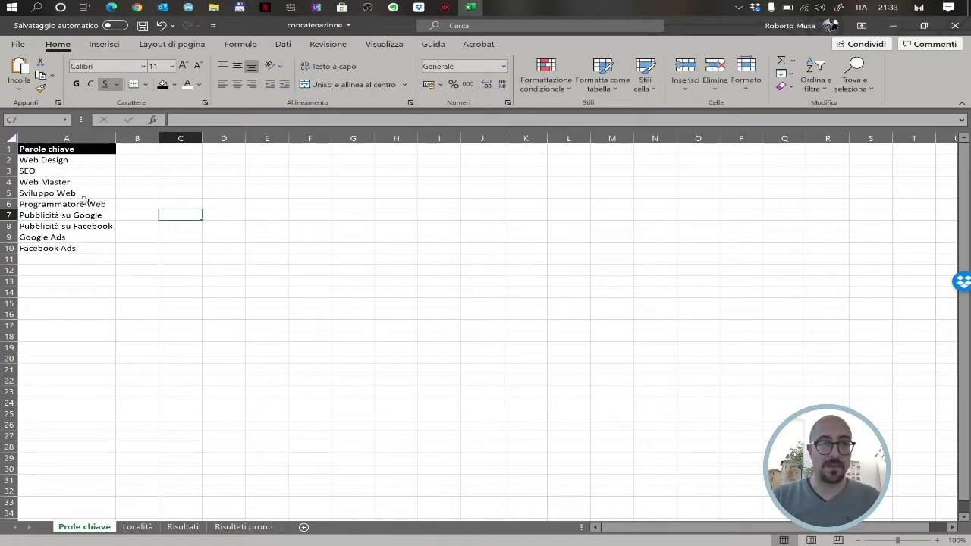
- Review the keywords on Prole chiave, from Web Design down to Facebook Ads
left_click(83, 159)
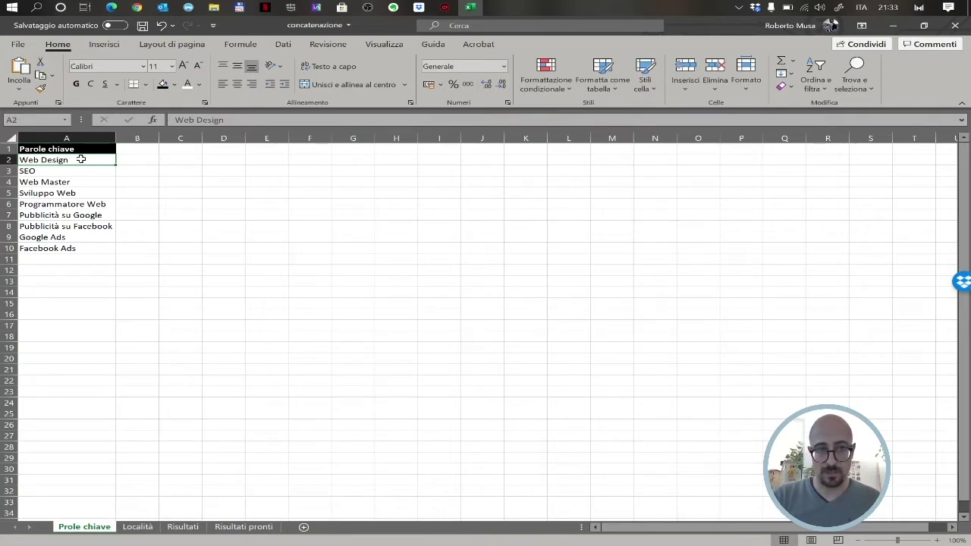
key("Down")
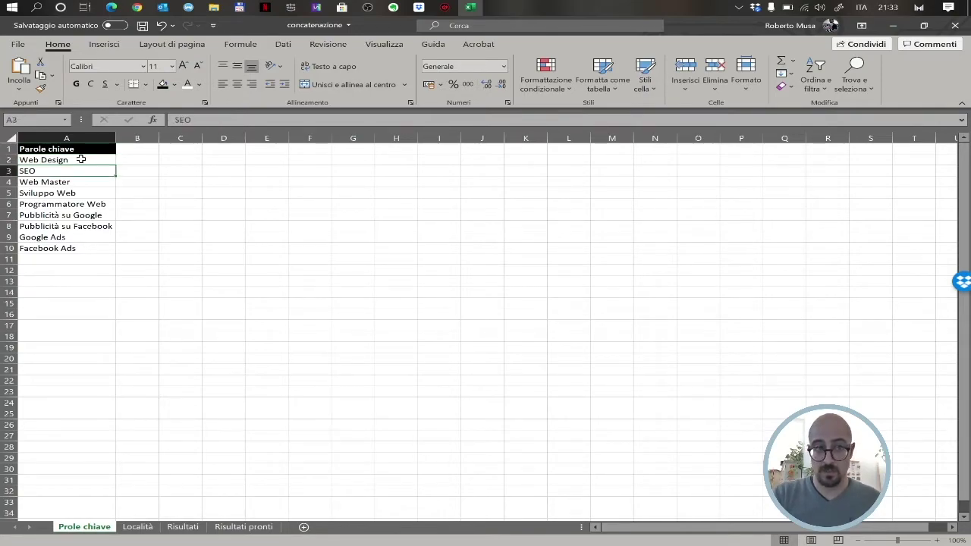
key("Down")
key("Down")
key("Down")
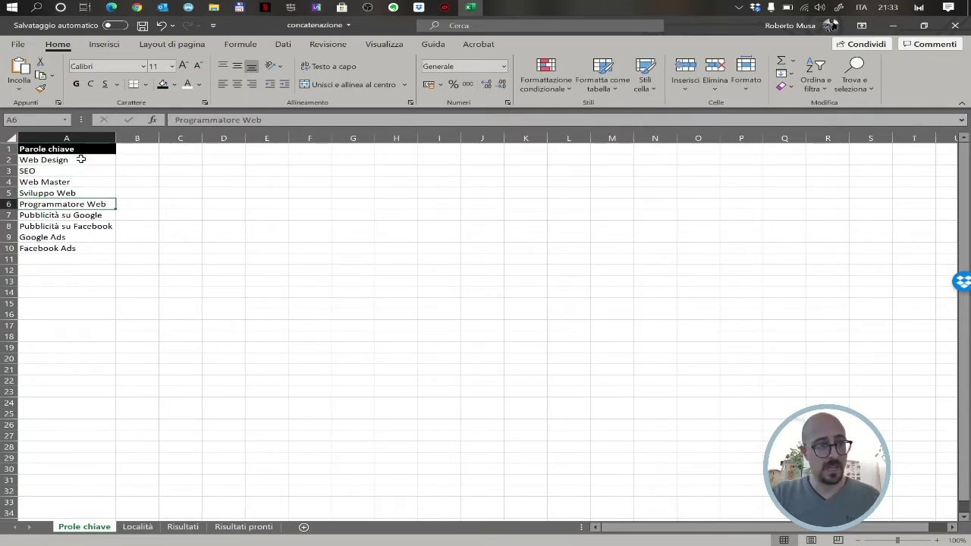
key("Down")
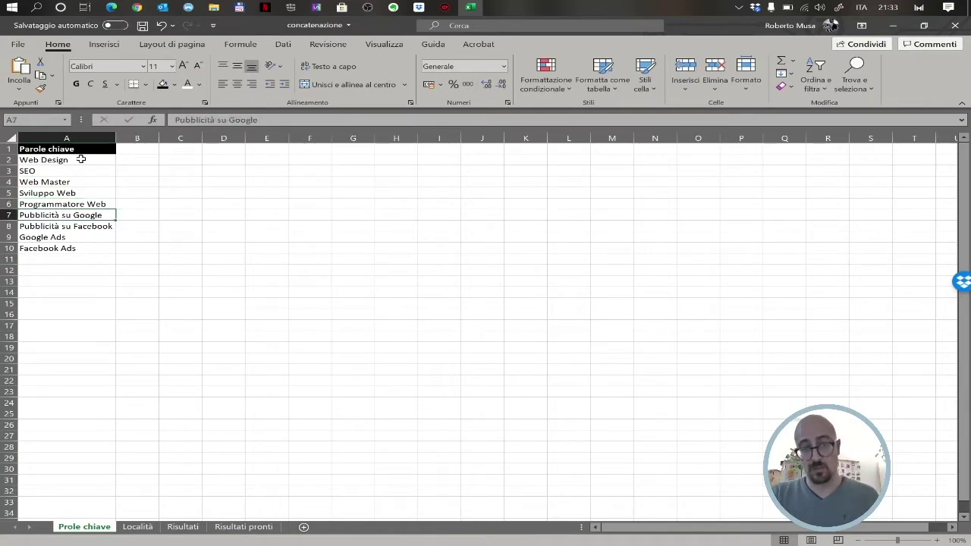
key("Down")
key("Down")
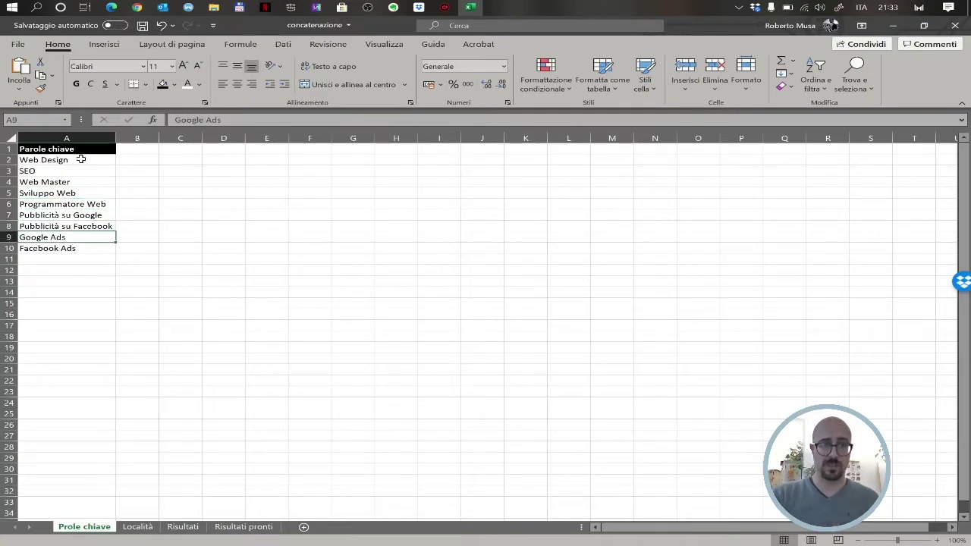
key("Down")
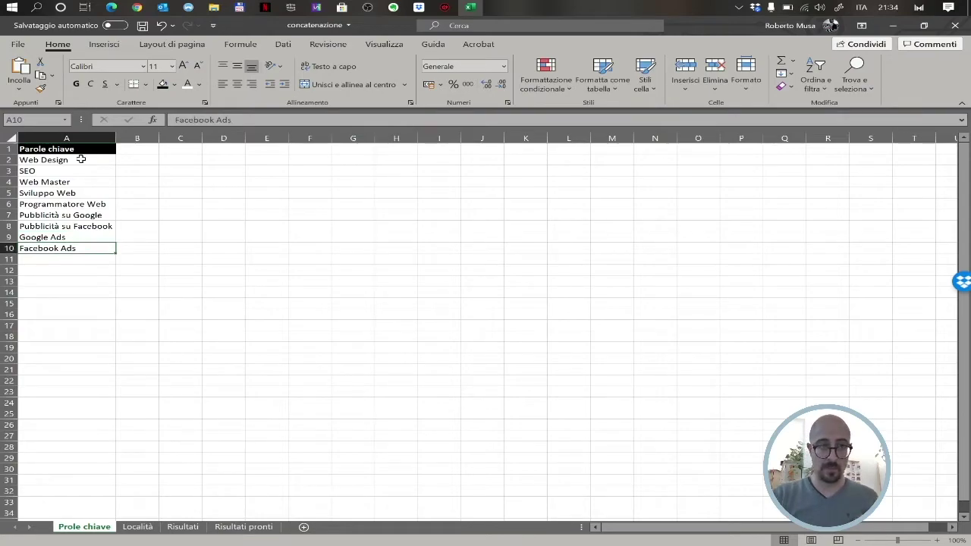
key("Down")
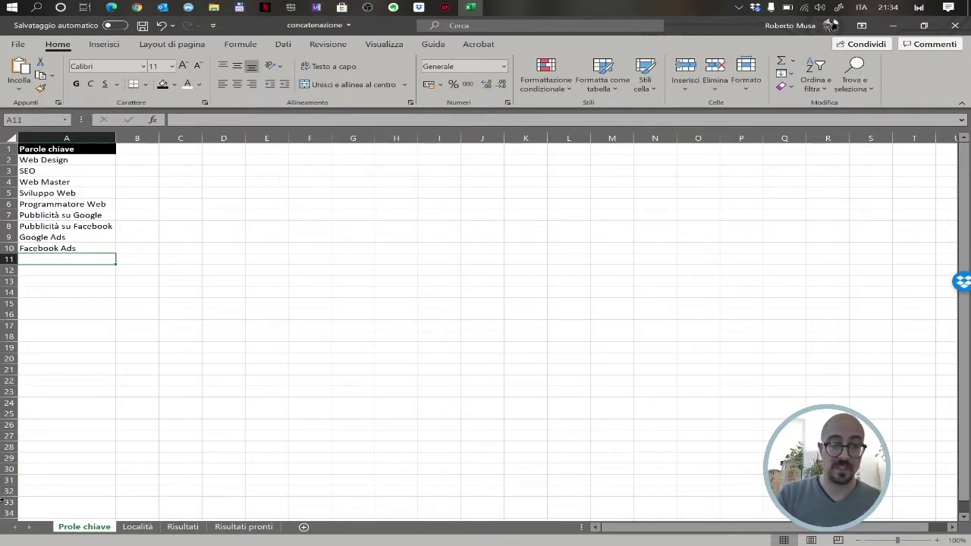
- Review the Località row 1 locations, Sardegna through Oristano, then go to the Risultati sheet
left_click(140, 526)
left_click(63, 172)
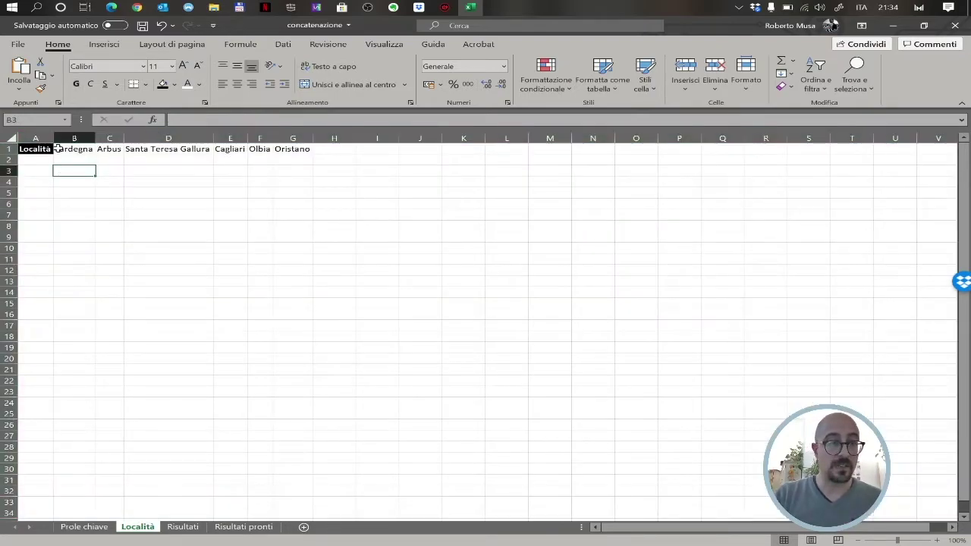
left_click(85, 151)
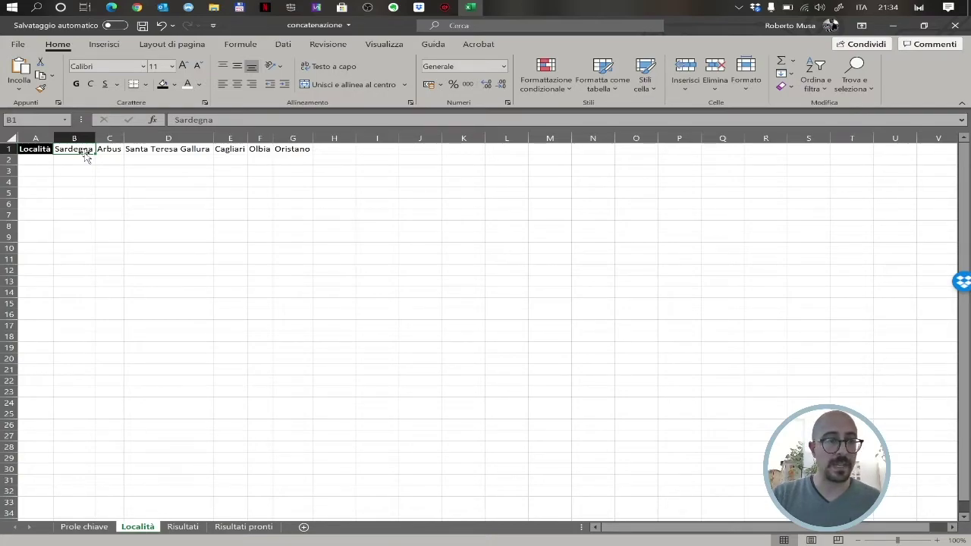
key("Right")
key("Right")
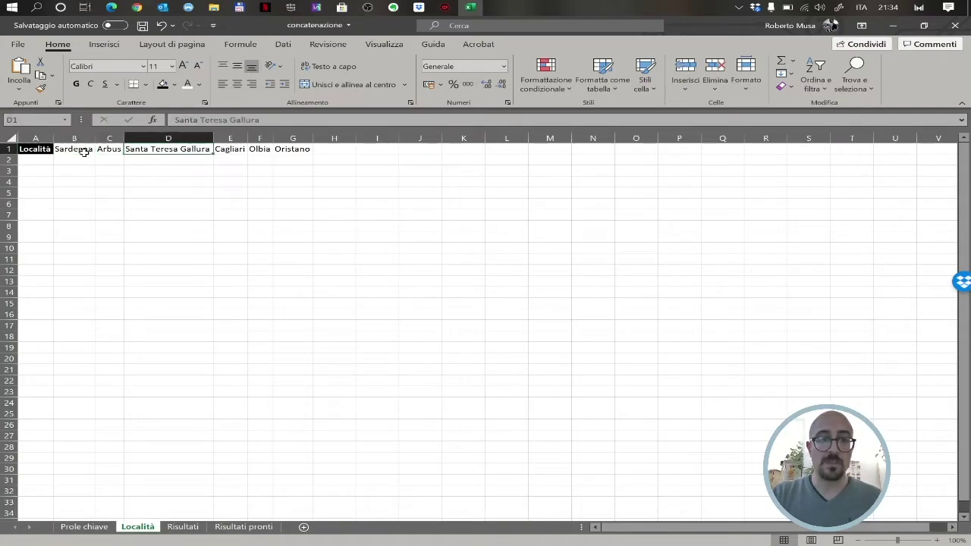
key("Right")
key("Right")
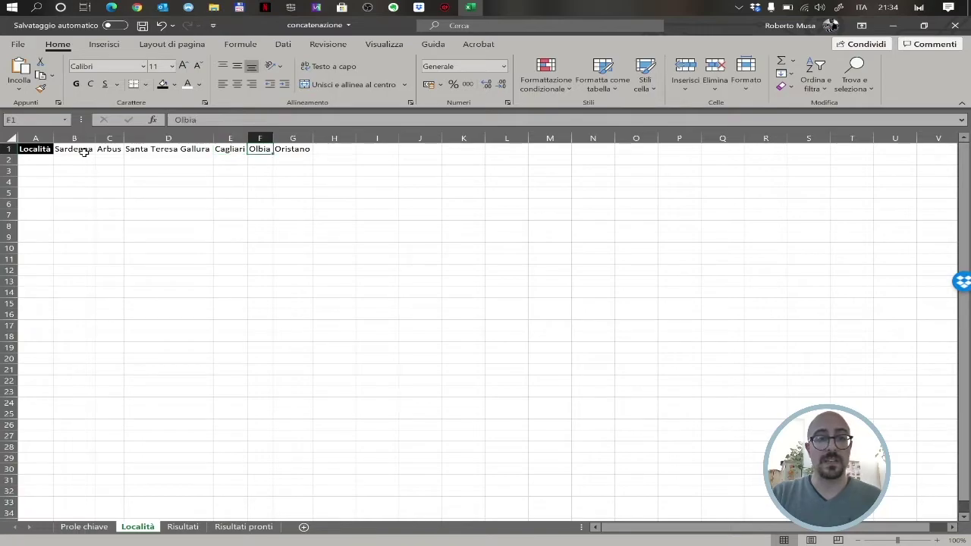
key("Right")
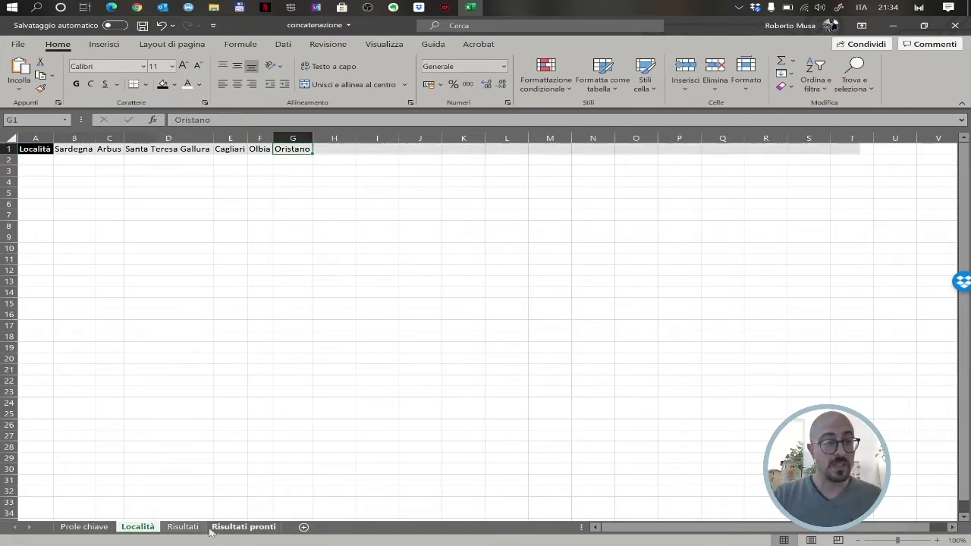
left_click(182, 526)
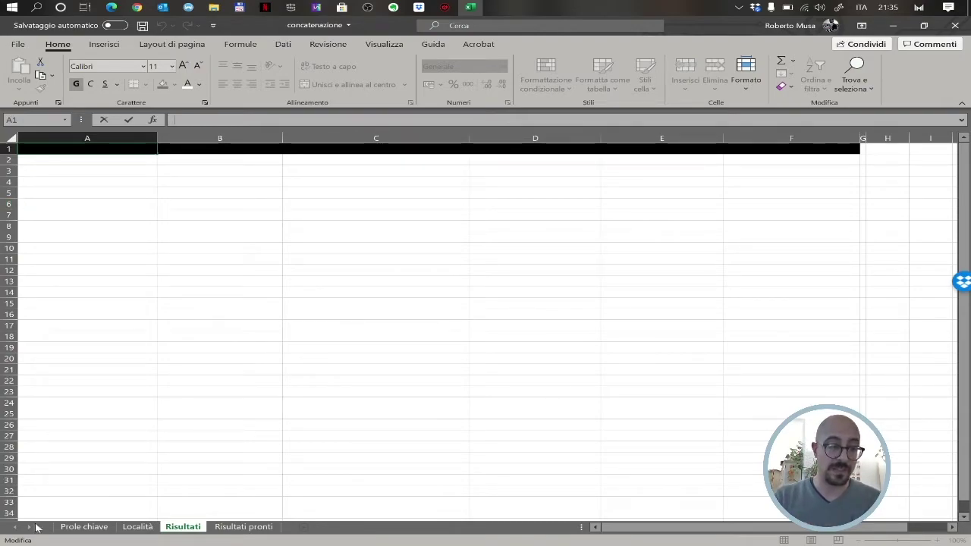
- Begin a formula with '=' in cell A1 of the Risultati sheet
left_click(72, 526)
left_click(137, 526)
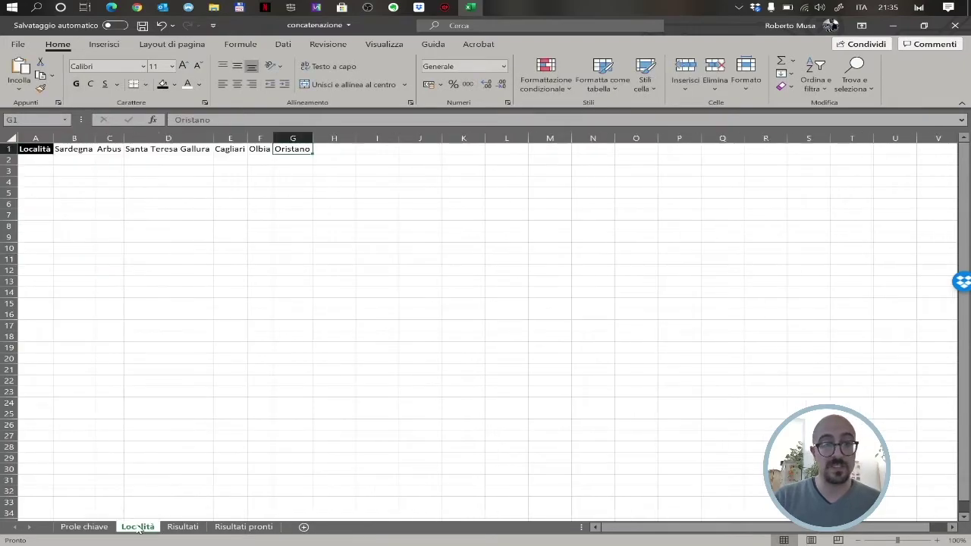
left_click(183, 526)
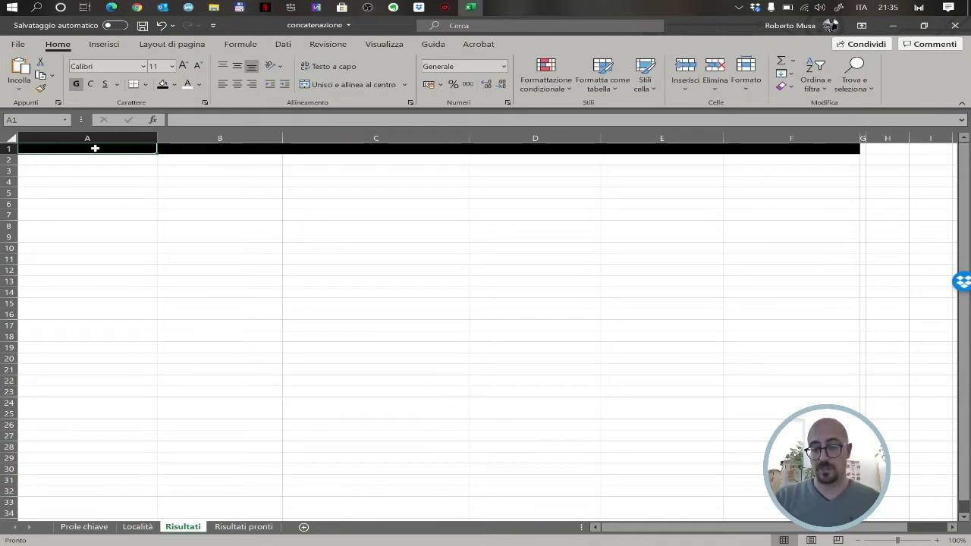
key("Return")
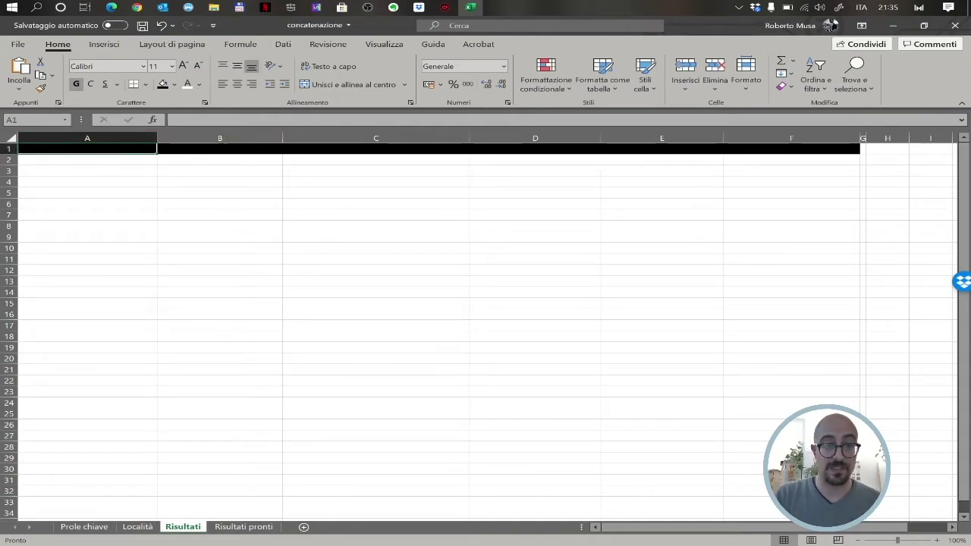
double_click(95, 148)
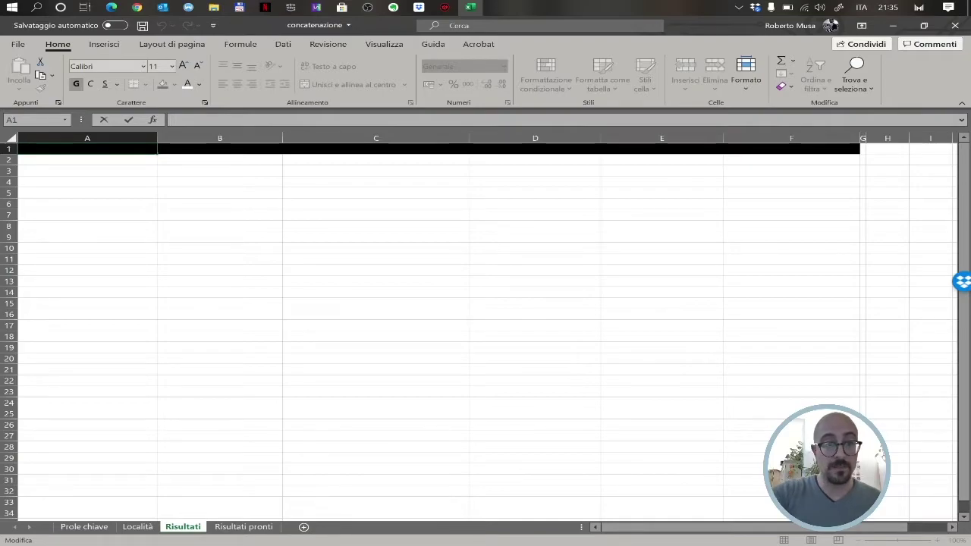
type("=")
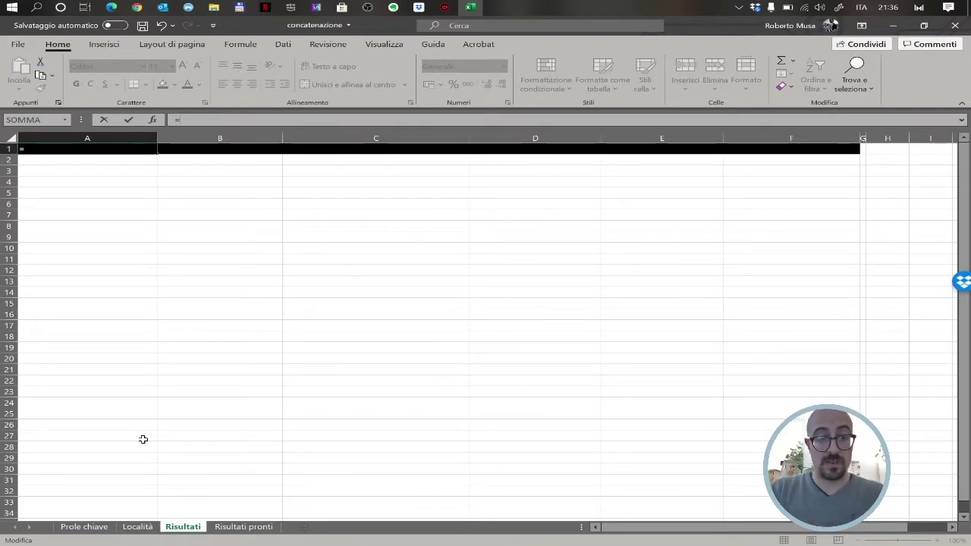
- Enter ="Parole chiave per "&Località!B1 in A1, giving 'Parole chiave per Sardegna'
type("\"")
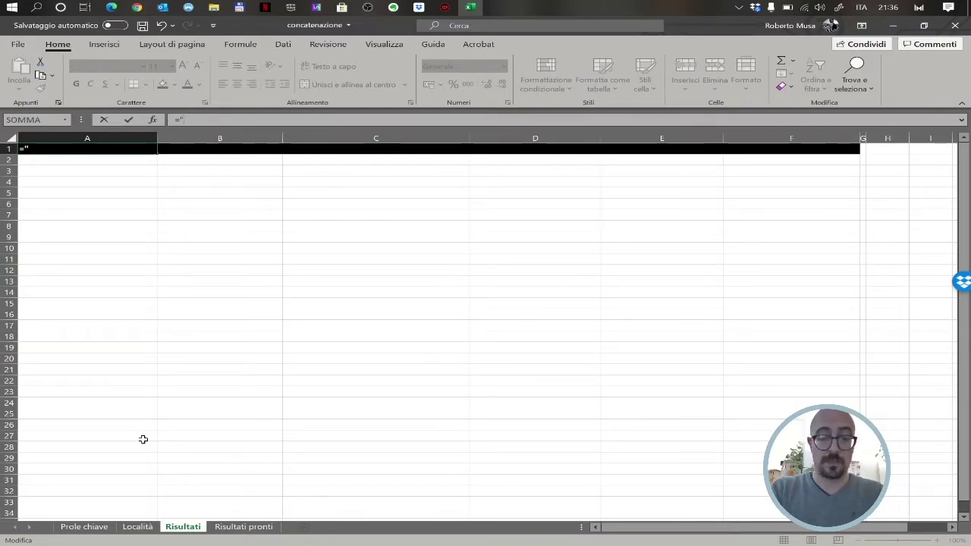
type("Parole")
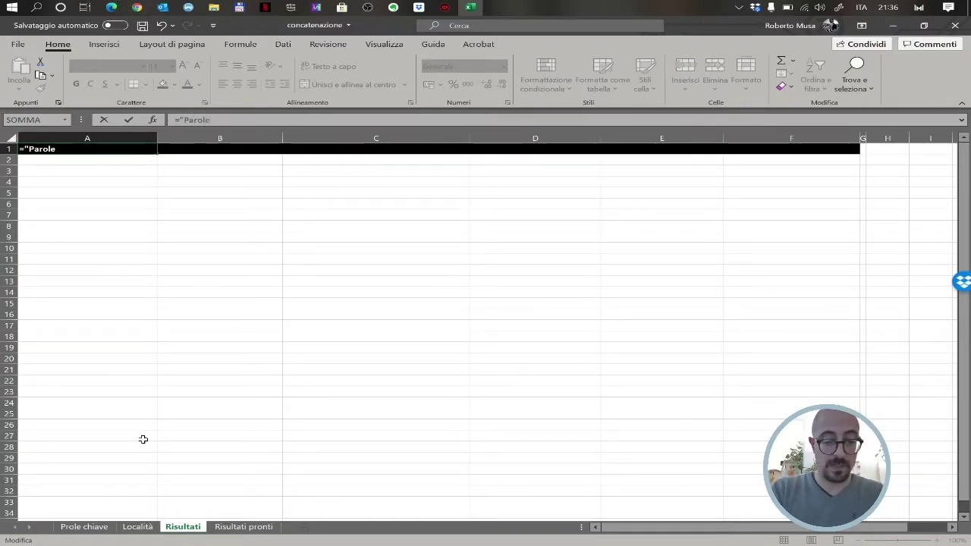
type(" chiave per")
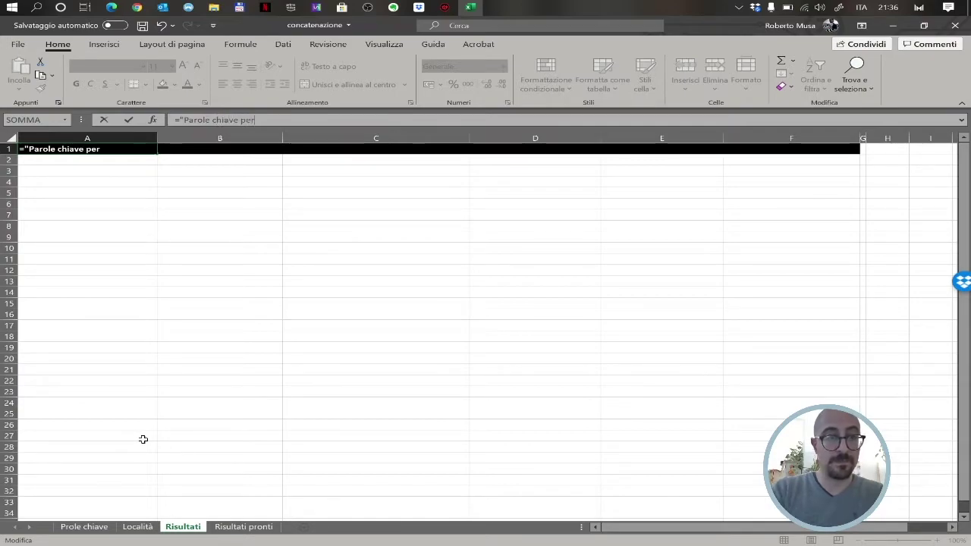
type(" \"")
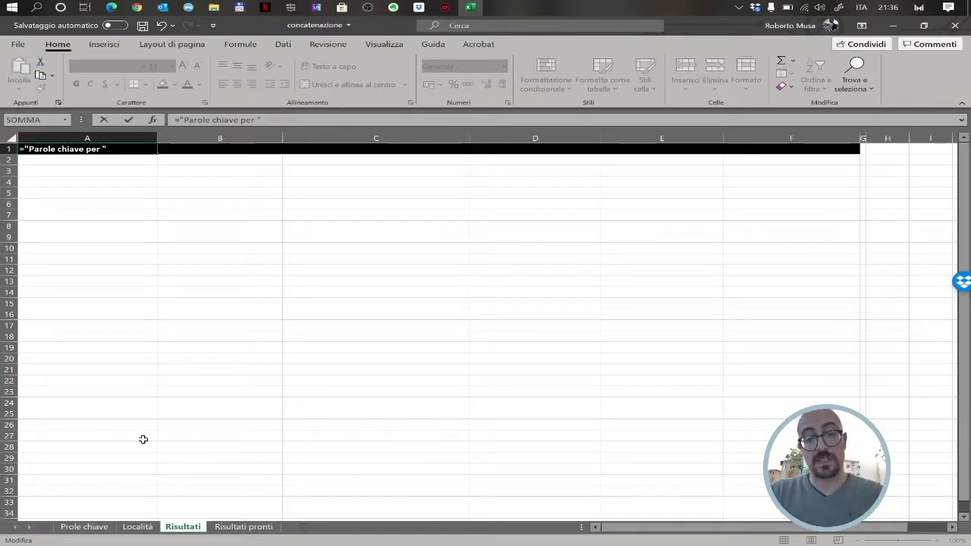
type("&")
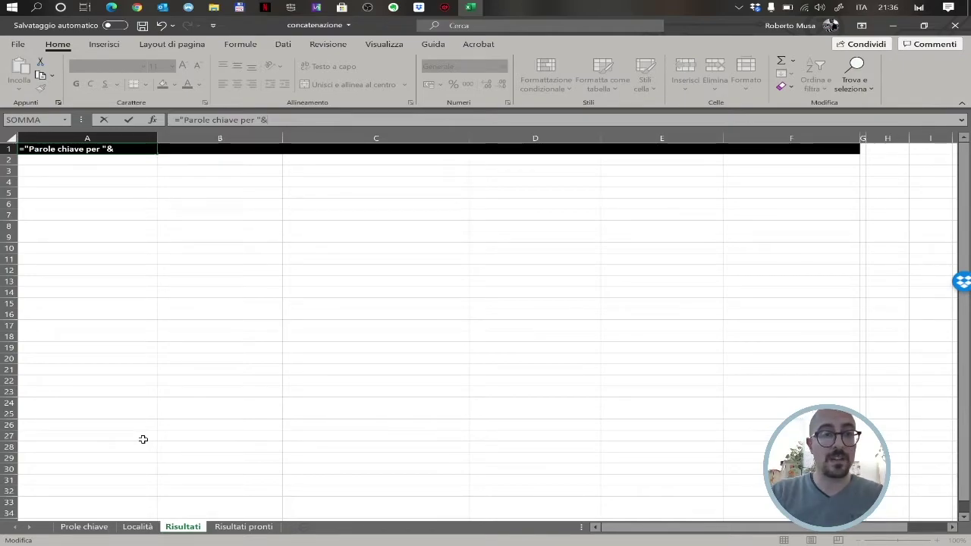
left_click(140, 526)
left_click(74, 150)
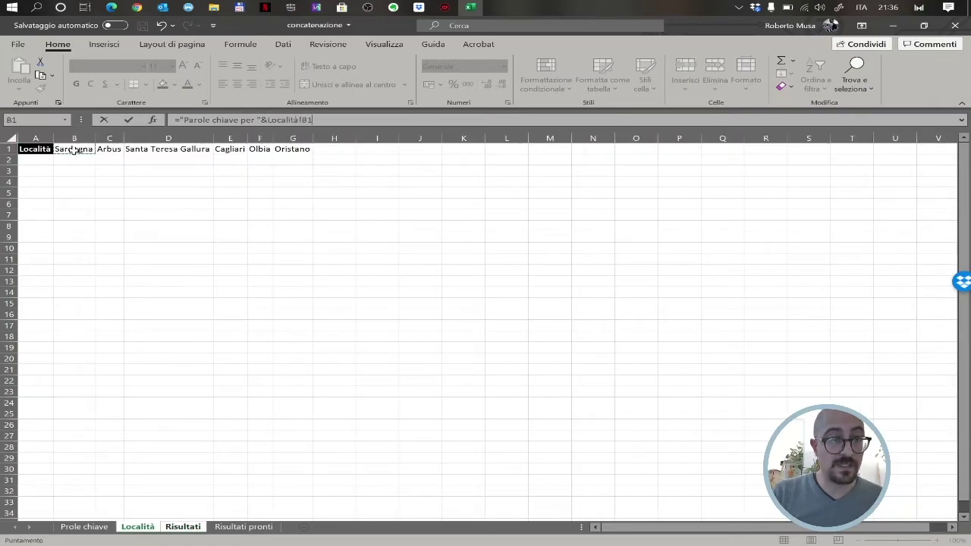
key("Return")
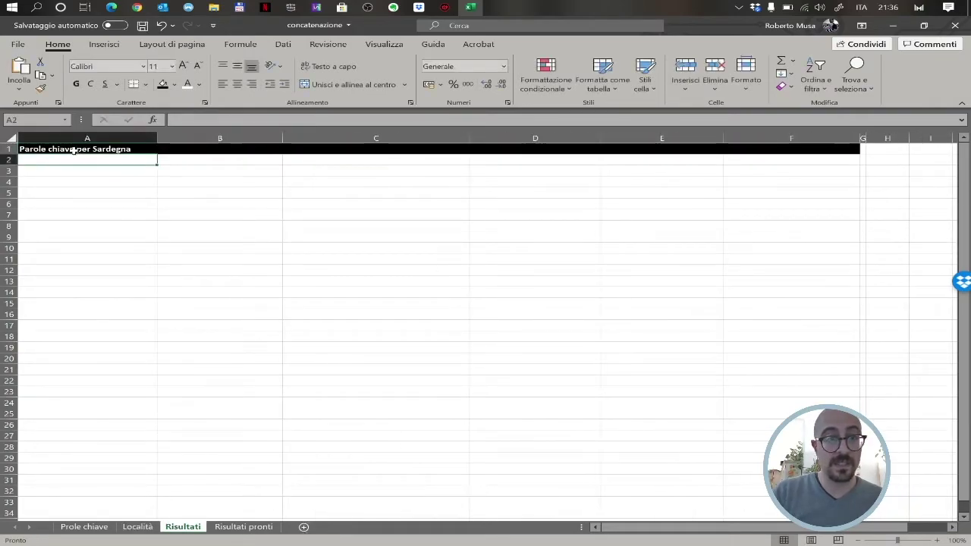
- Fill the A1 header formula right to F1 for every location through Oristano
left_click(121, 150)
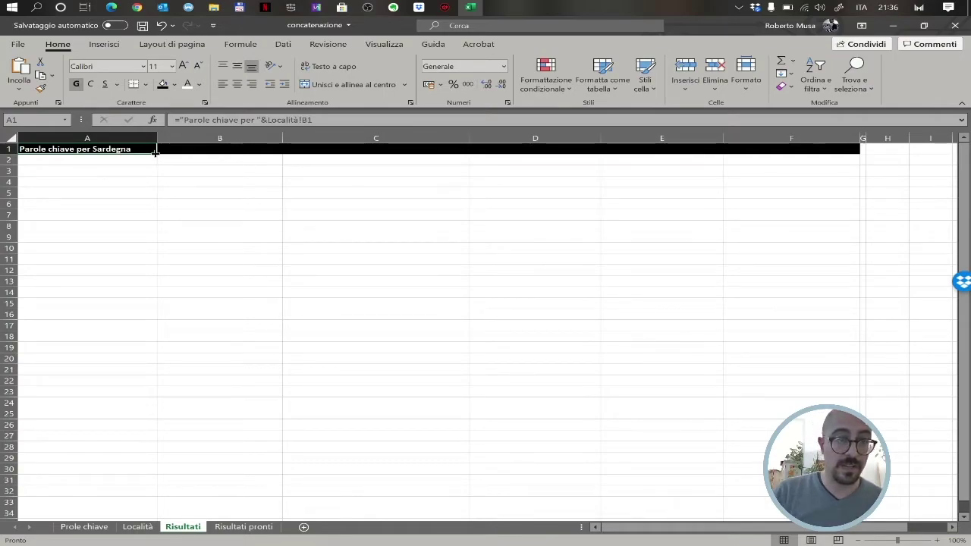
left_click_drag(157, 154, 832, 157)
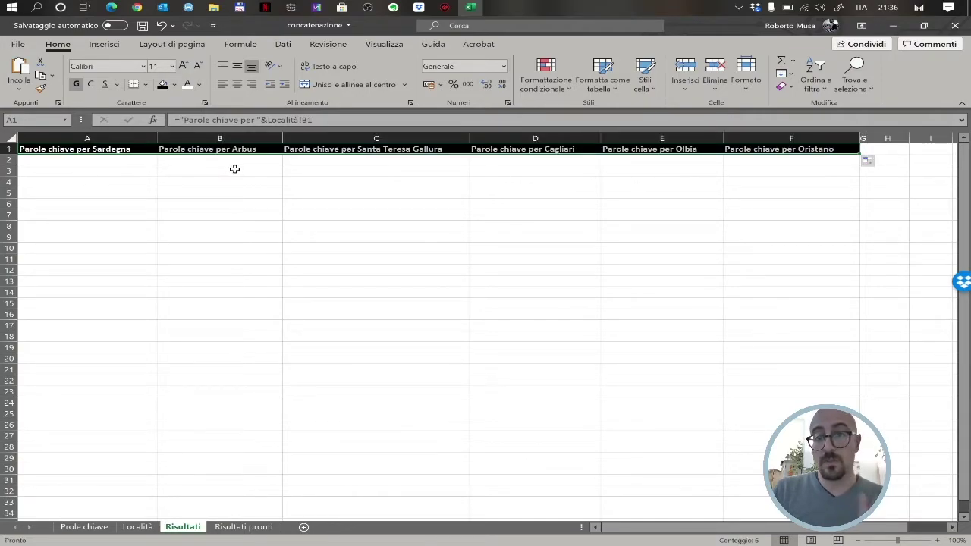
left_click(42, 162)
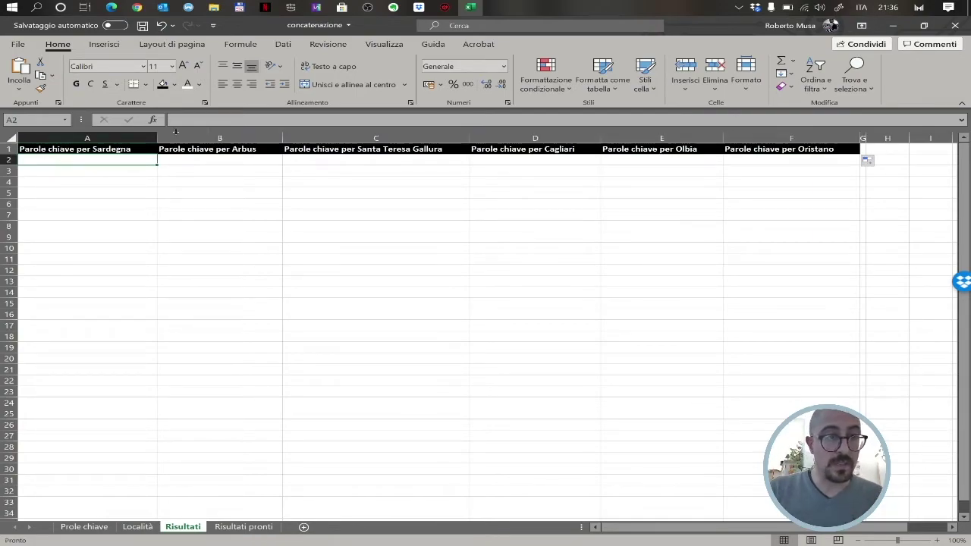
key("F2")
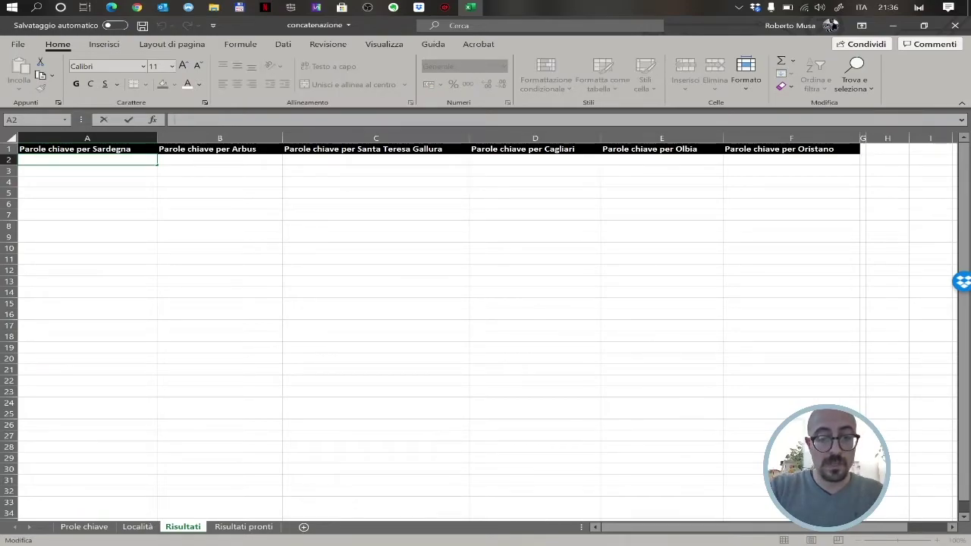
- In A2, join Prole chiave!A2 with Località!B1 to get 'Web Design Sardegna'
type("=")
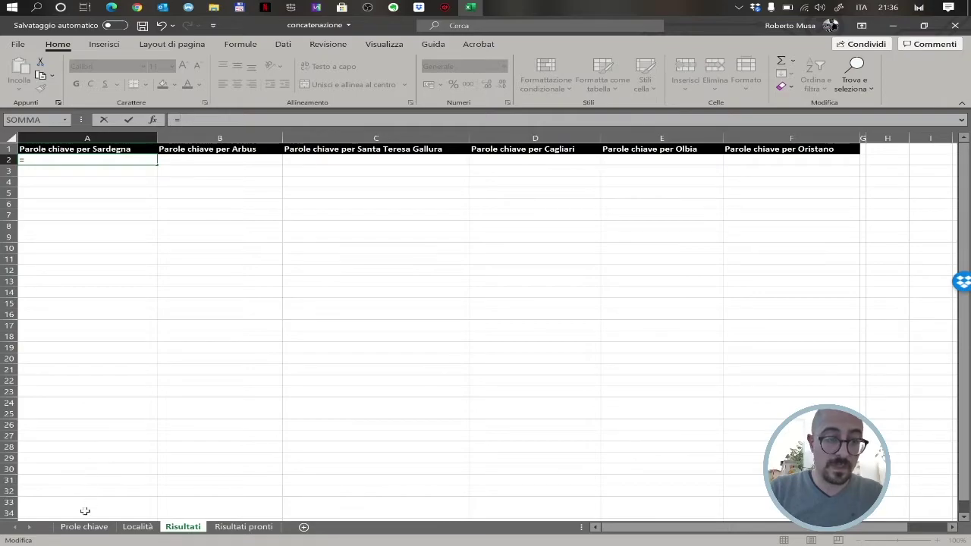
left_click(83, 527)
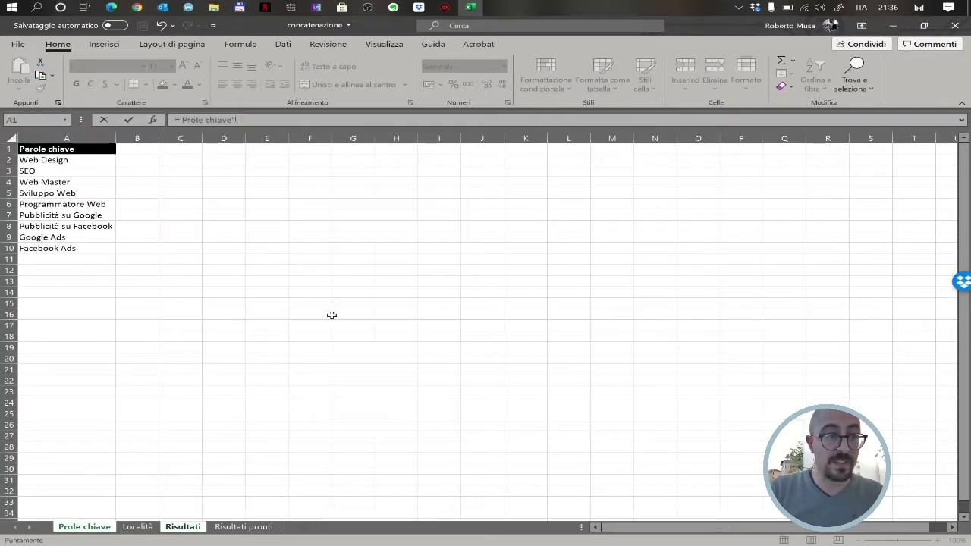
left_click(54, 161)
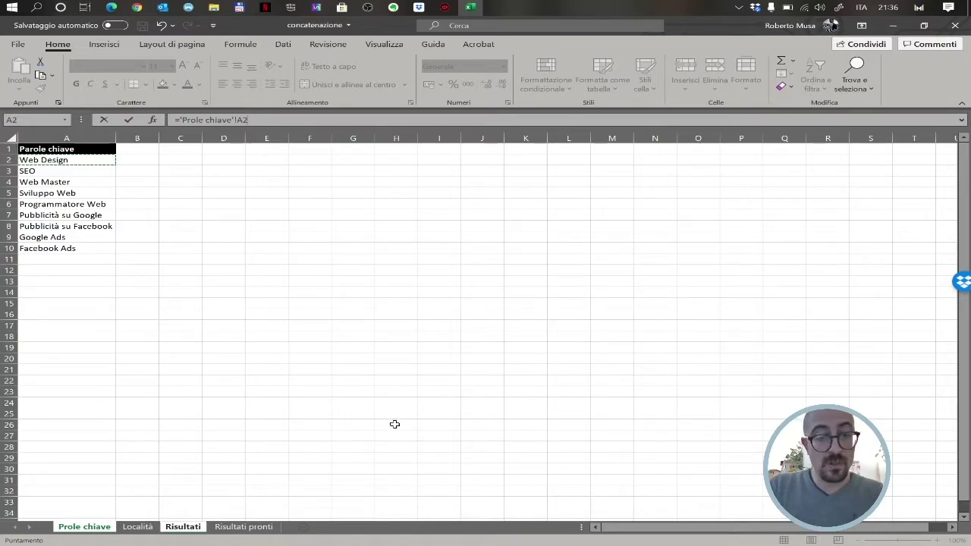
type("&\" \"&")
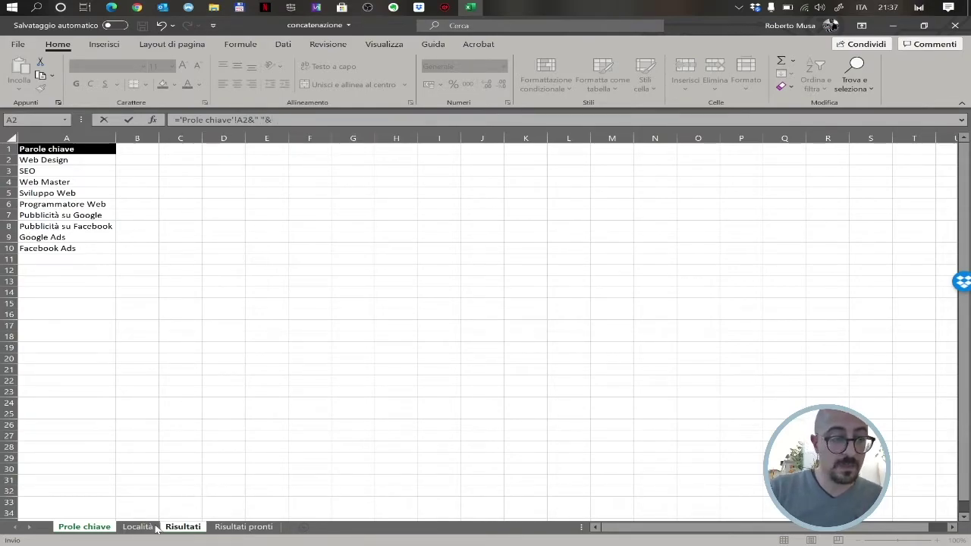
left_click(137, 526)
left_click(74, 147)
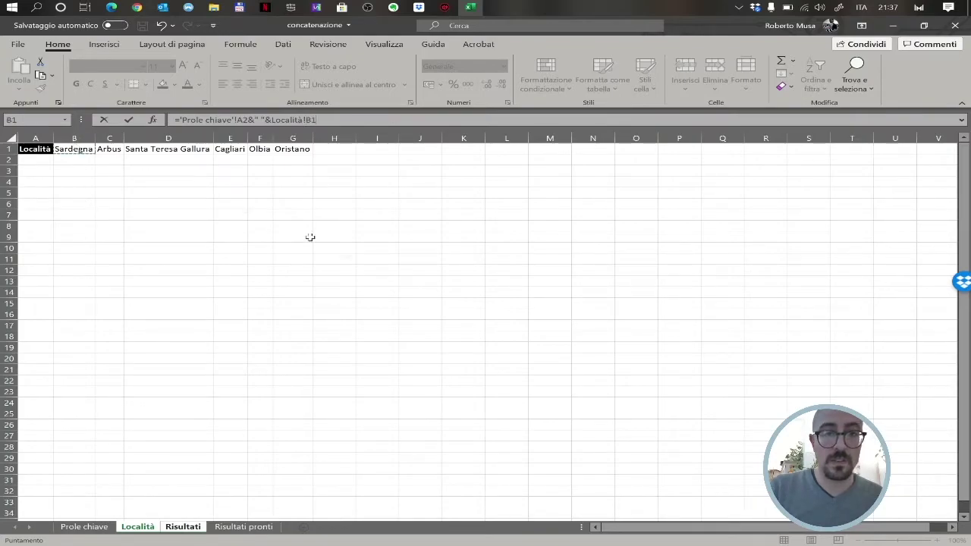
key("Return")
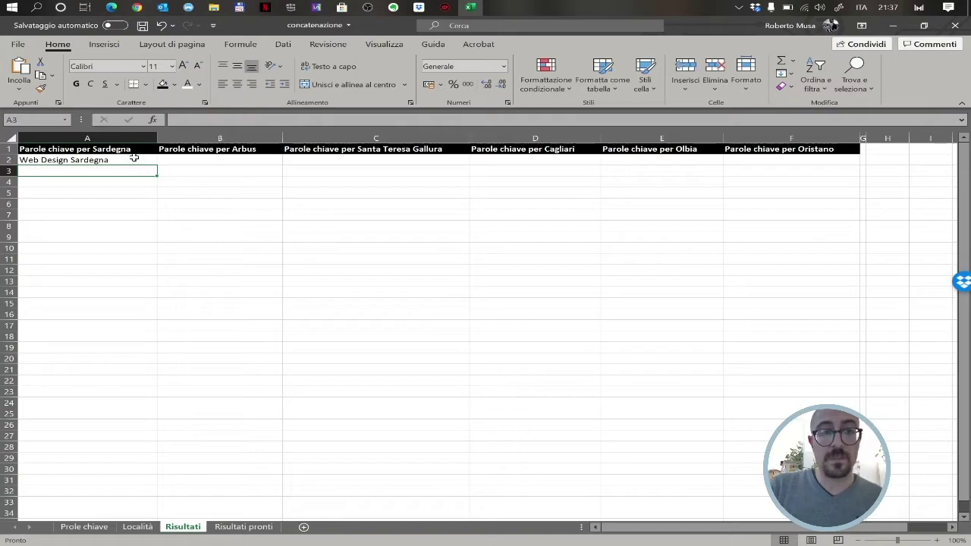
- Fill the A2 formula down column A to row 10
left_click(134, 159)
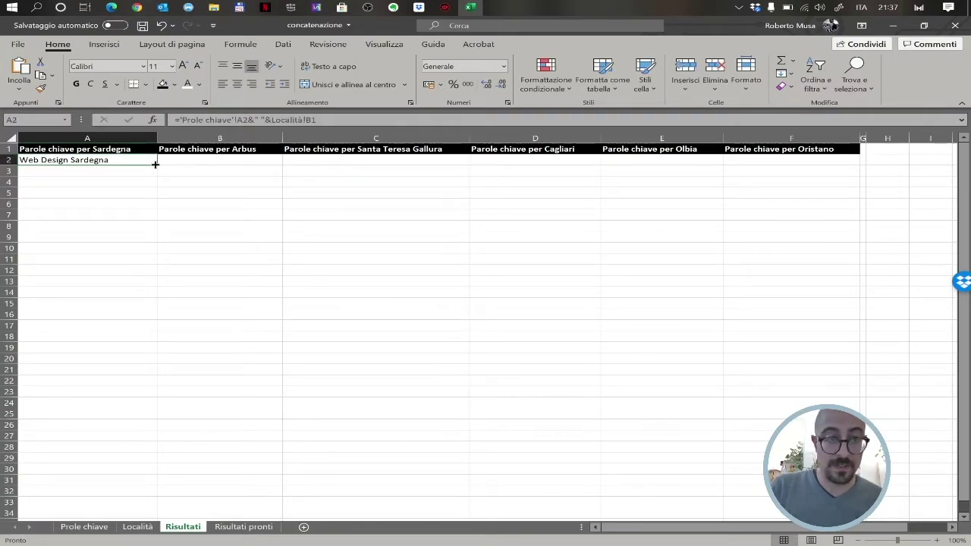
left_click_drag(155, 164, 149, 315)
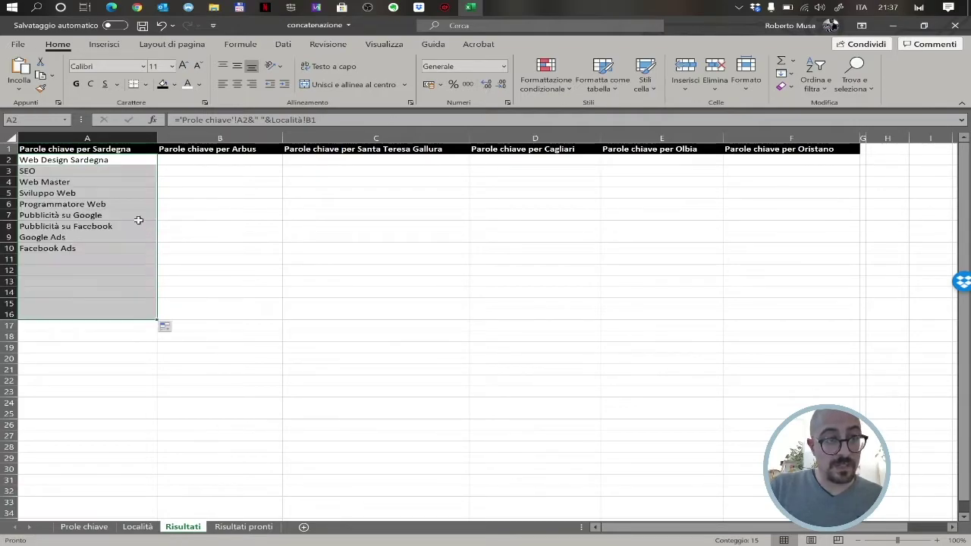
left_click(91, 253)
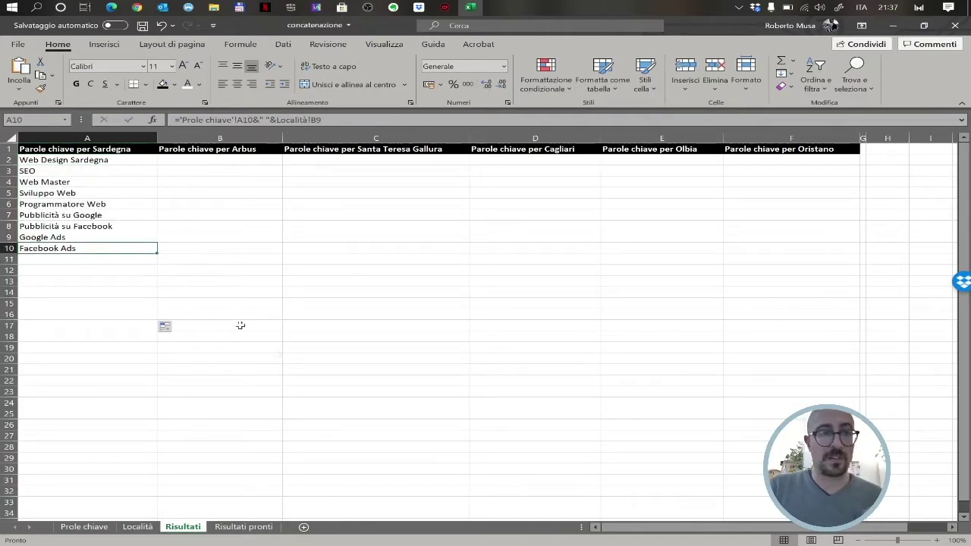
- Correct the row numbers in A3–A5 so SEO, Web Master and Sviluppo Web pair with Sardegna
left_click(128, 160)
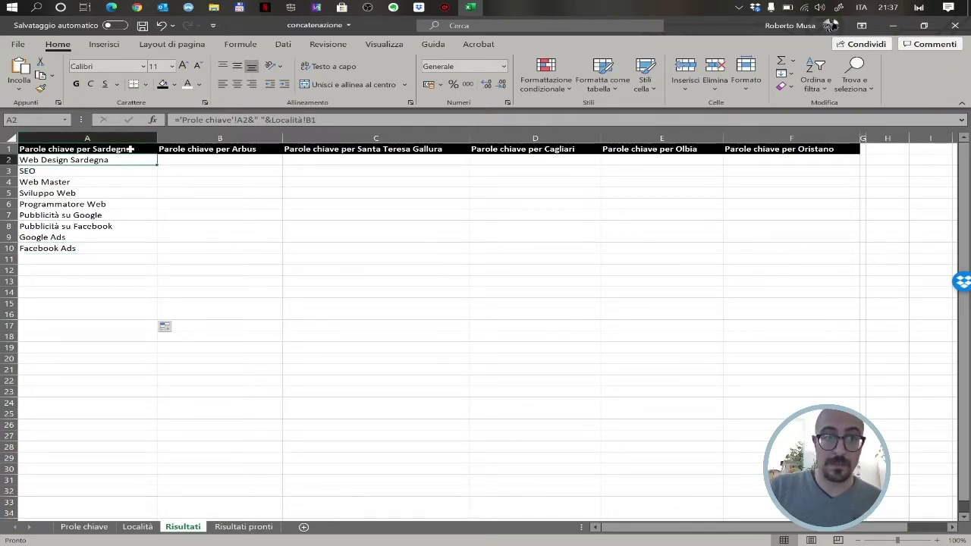
key("Down")
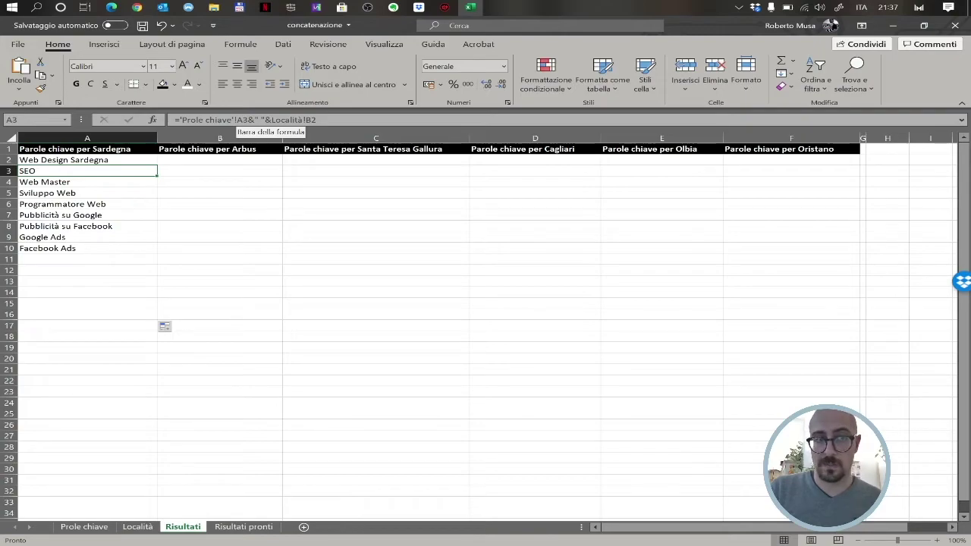
key("F2")
key("BackSpace")
type("1")
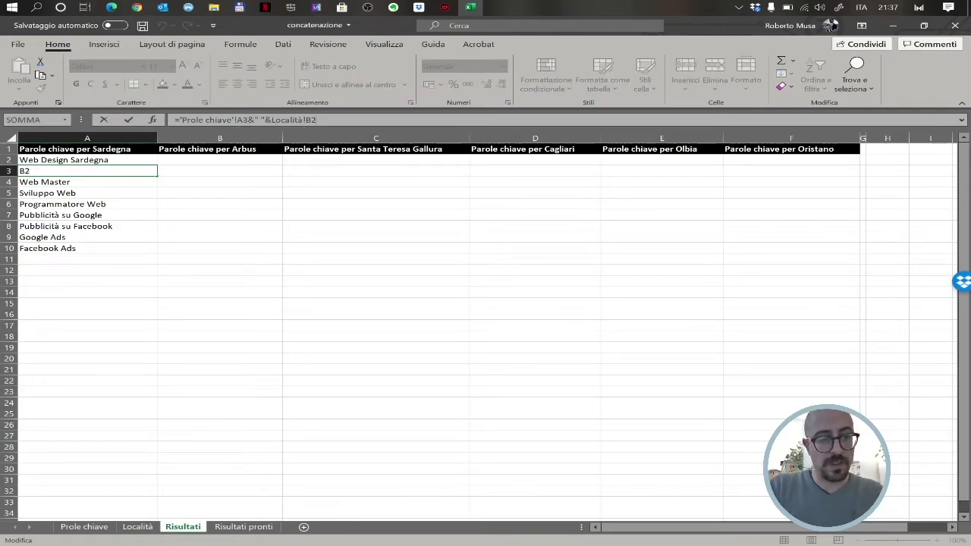
key("Return")
key("F2")
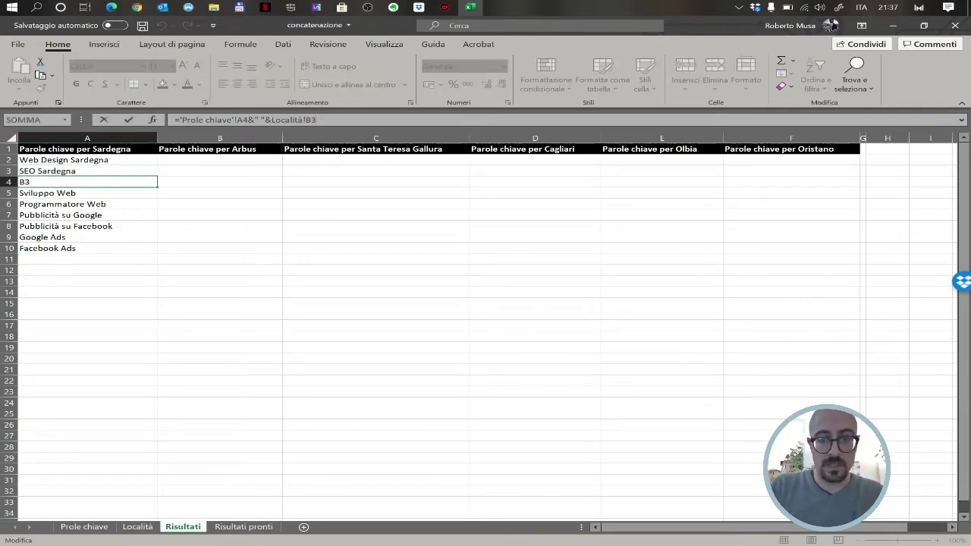
key("BackSpace")
type("4")
key("Return")
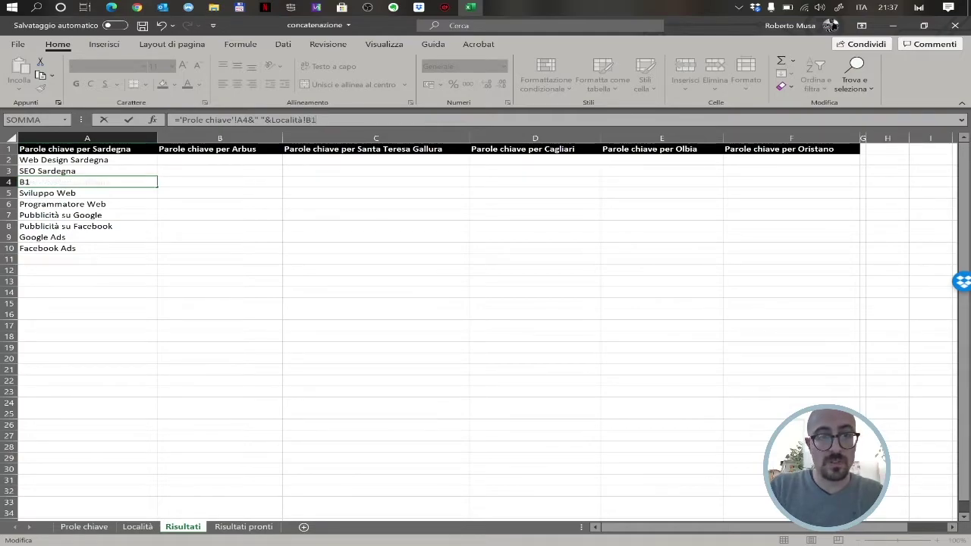
key("F2")
key("BackSpace")
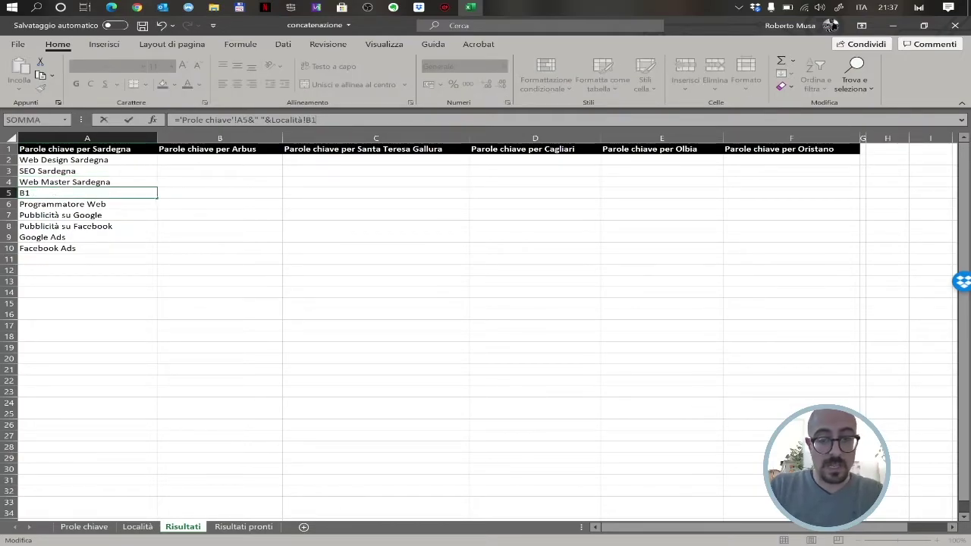
type("5")
key("Return")
- Correct A6–A10 the same way, ending with 'Facebook Ads Sardegna' in A10
key("F2")
key("BackSpace")
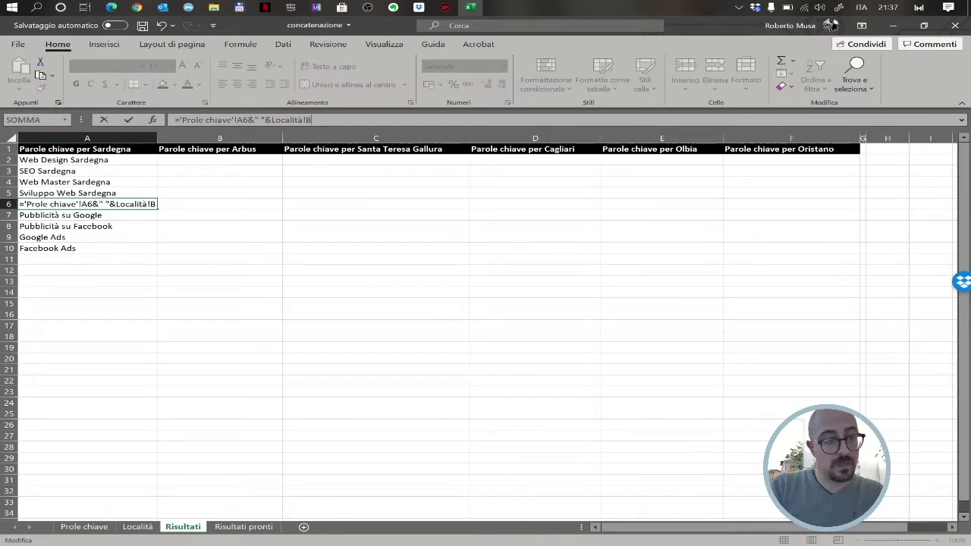
type("6")
key("Return")
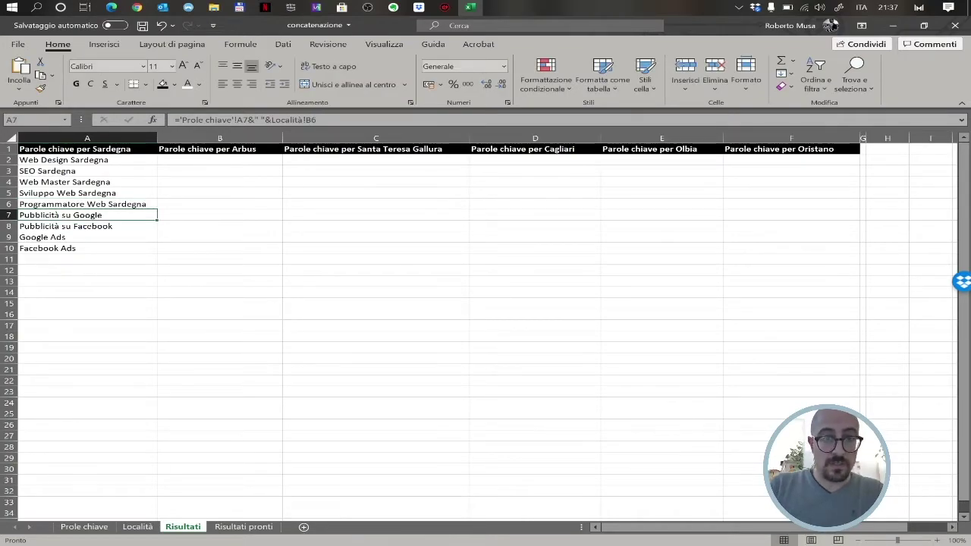
key("F2")
key("BackSpace")
type("7")
key("Return")
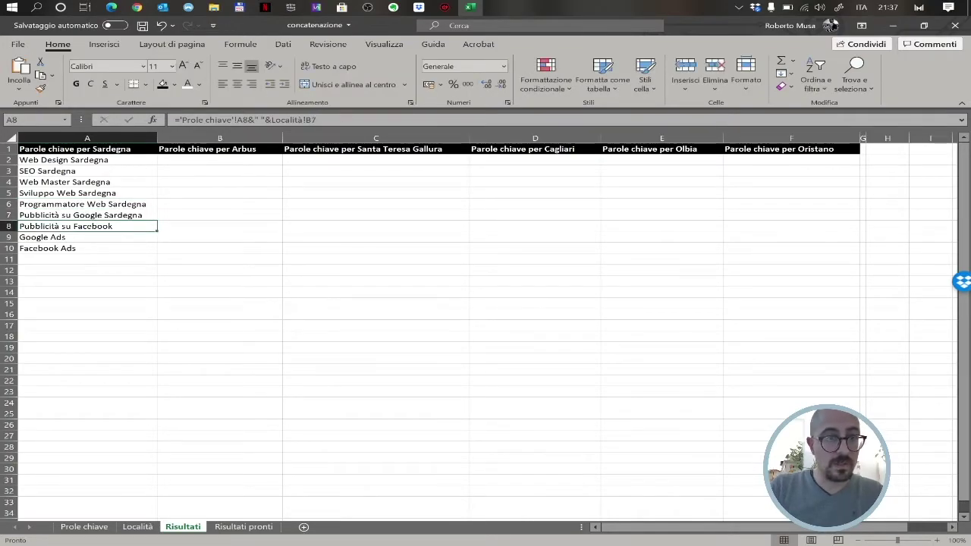
key("F2")
key("BackSpace")
type("8")
key("Return")
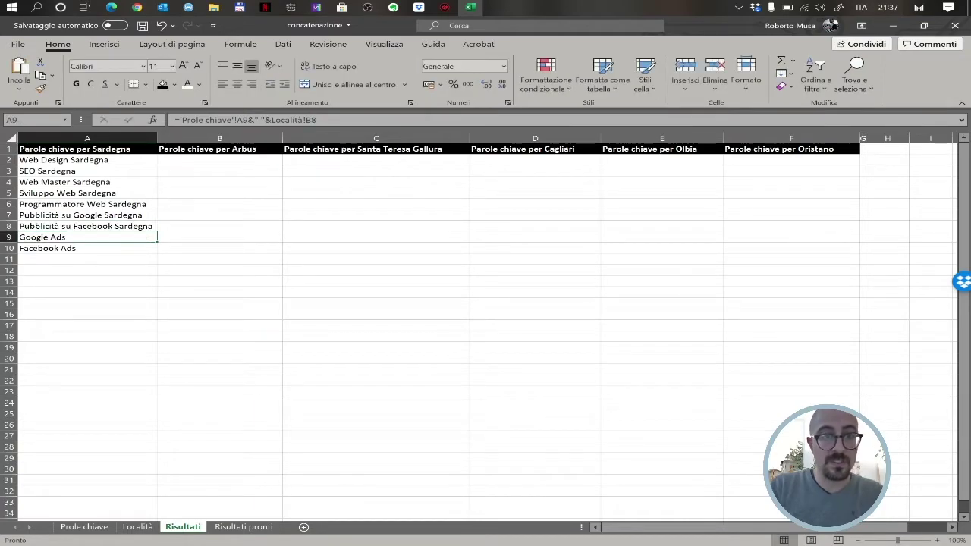
key("F2")
key("BackSpace")
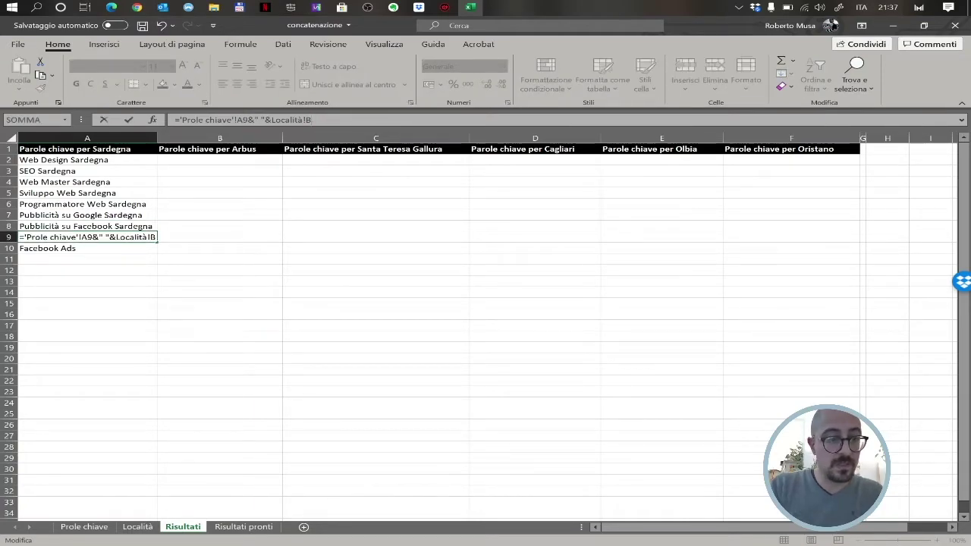
type("9")
key("Return")
key("F2")
key("BackSpace")
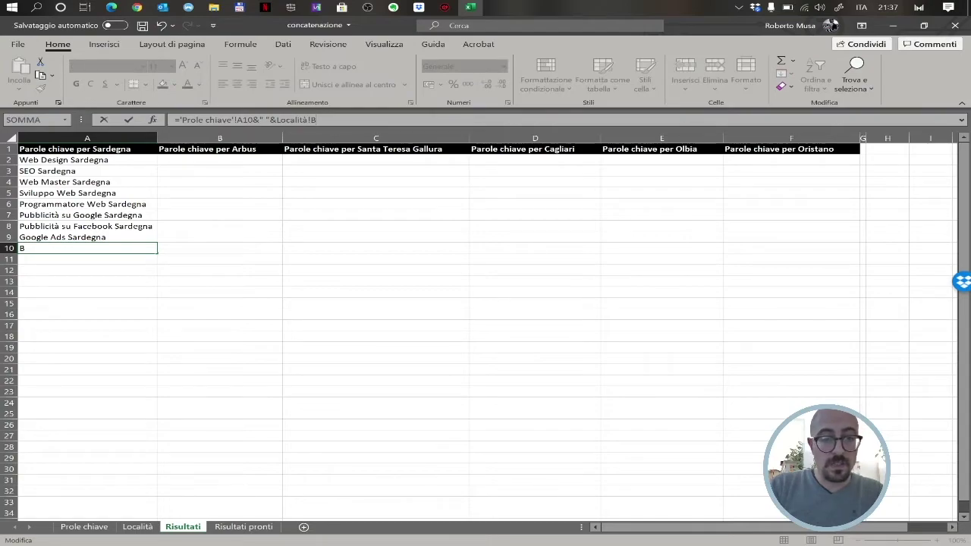
type("10")
key("Return")
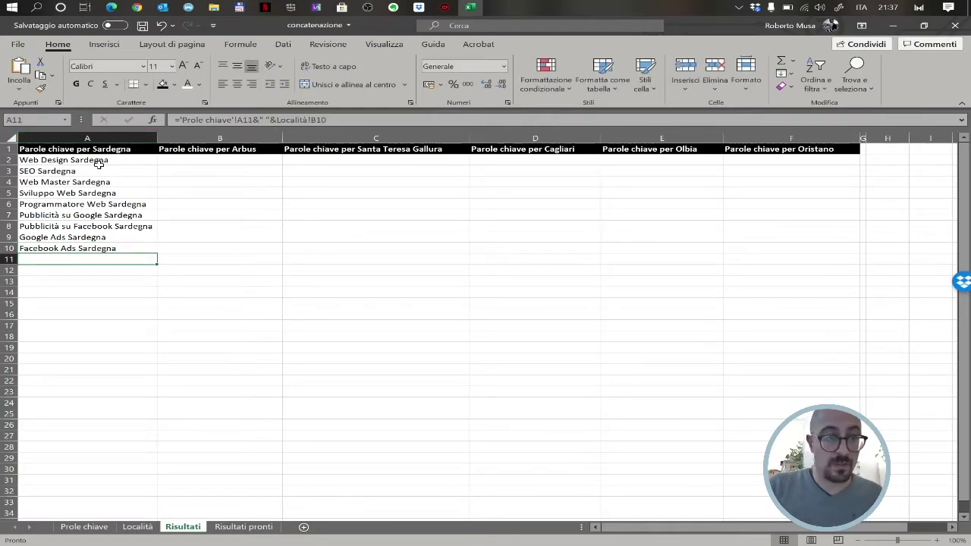
left_click(96, 159)
- Fill A2's formula across to F2, showing only Arbus through Oristano, and reopen B2's formula
left_click_drag(190, 160, 341, 160)
left_click(131, 160)
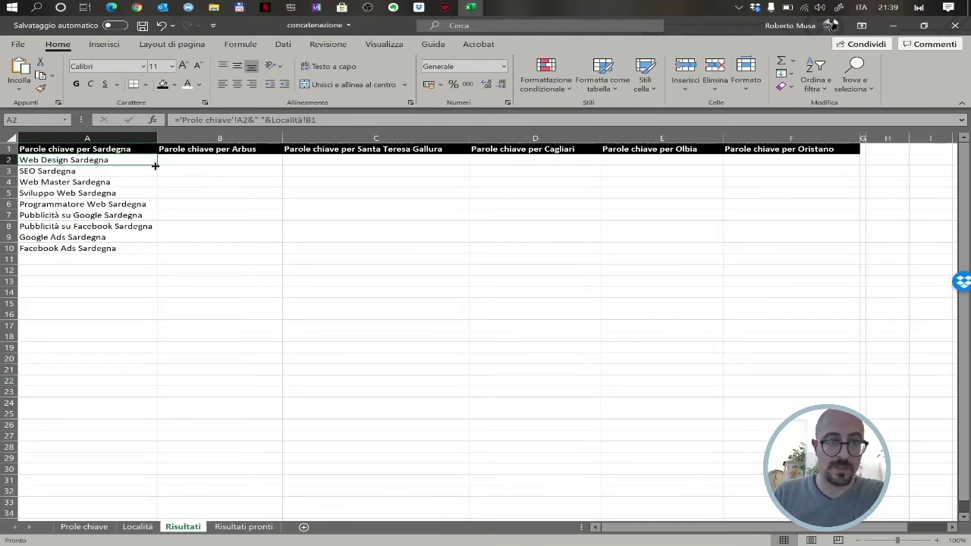
left_click_drag(156, 166, 821, 161)
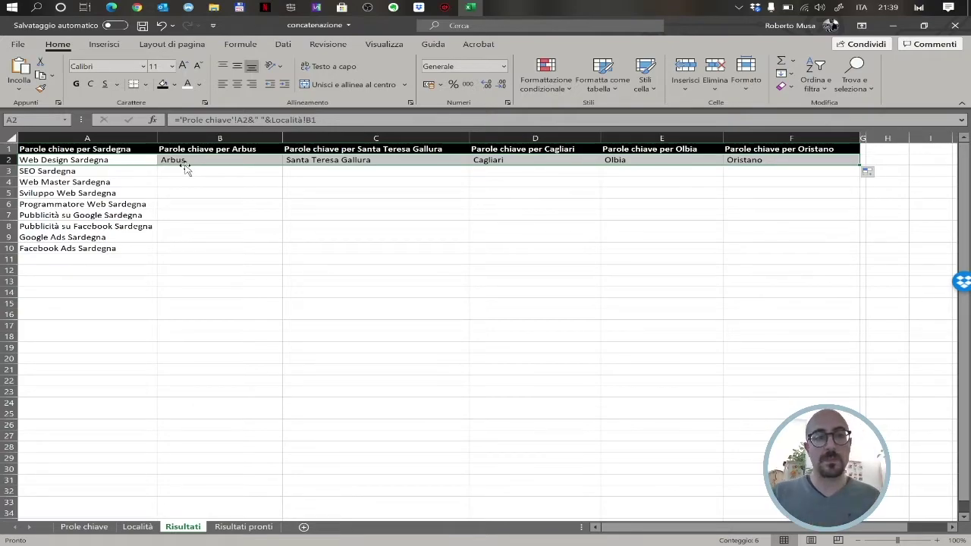
left_click(115, 174)
left_click(132, 158)
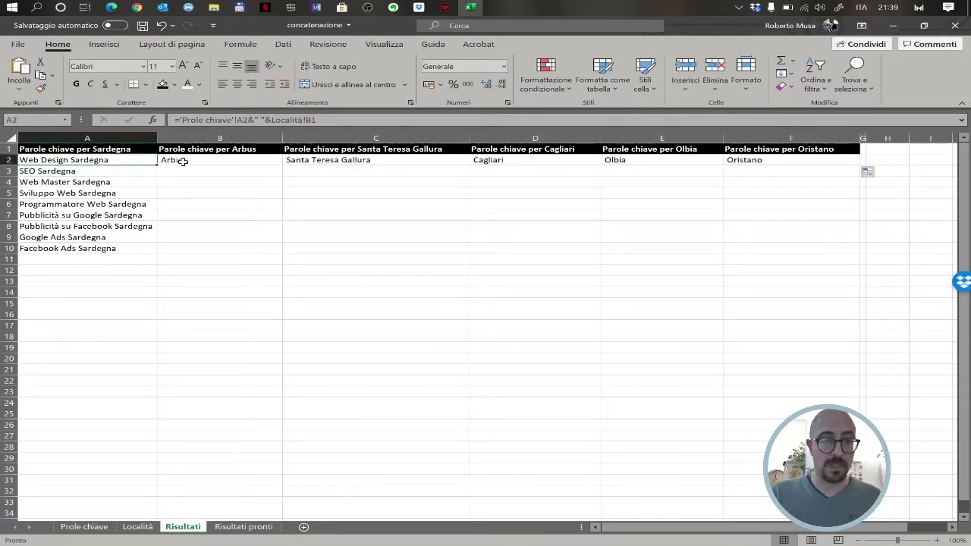
left_click(182, 162)
left_click(241, 120)
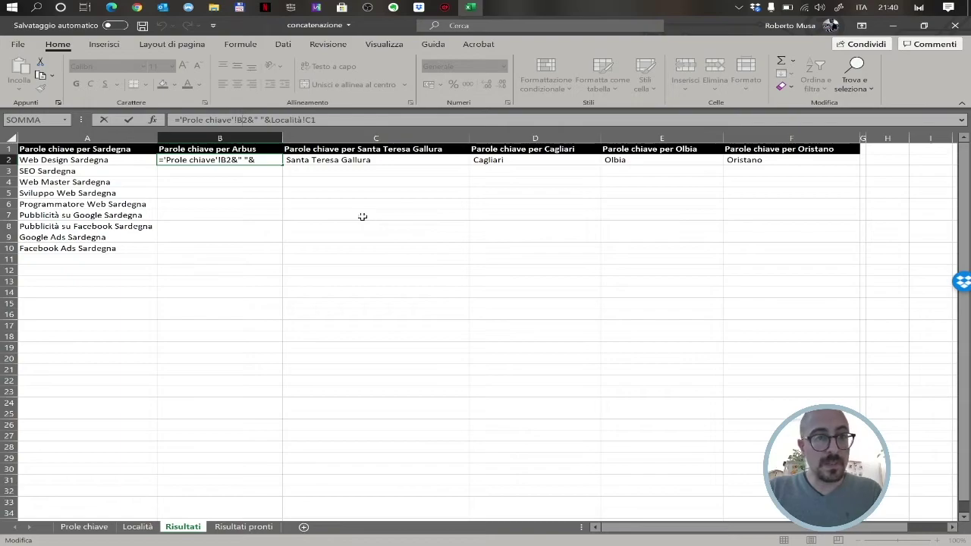
- Change the keyword reference to A2 in B2 and C2: Web Design Arbus, Web Design Santa Teresa Gallura
key("BackSpace")
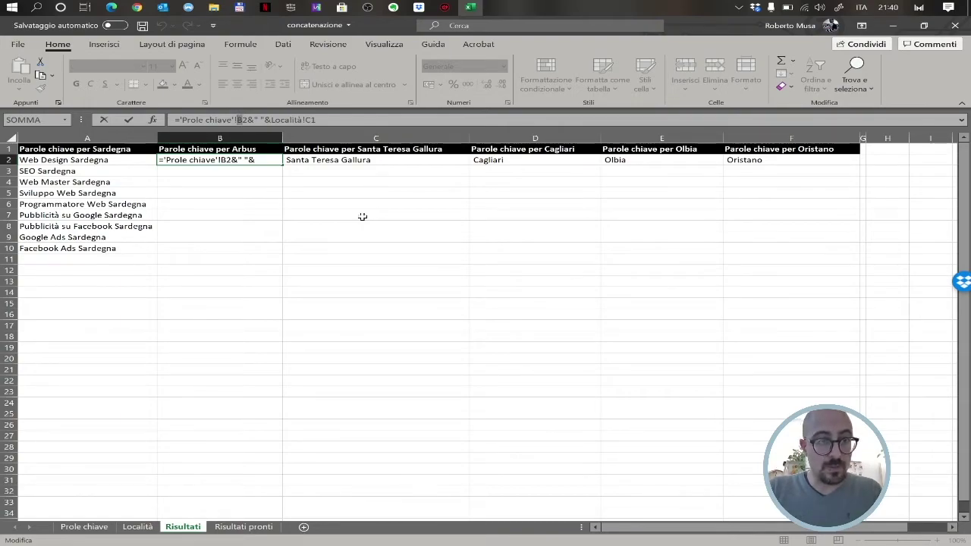
type("a")
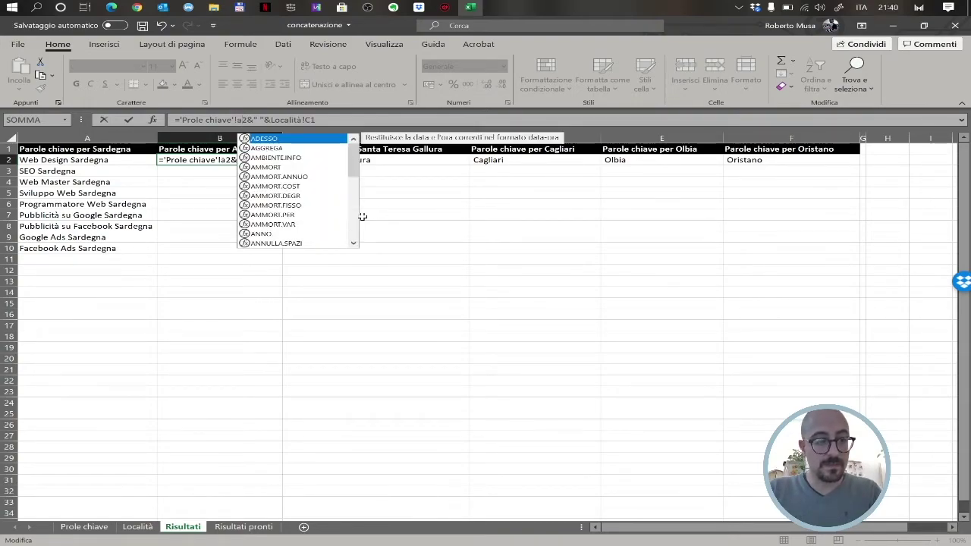
key("Right")
key("Tab")
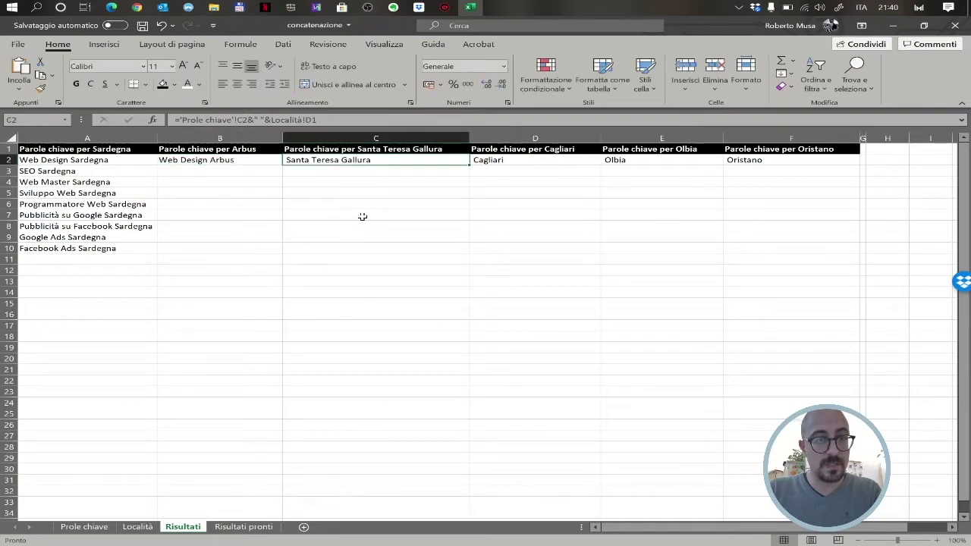
left_click(250, 120)
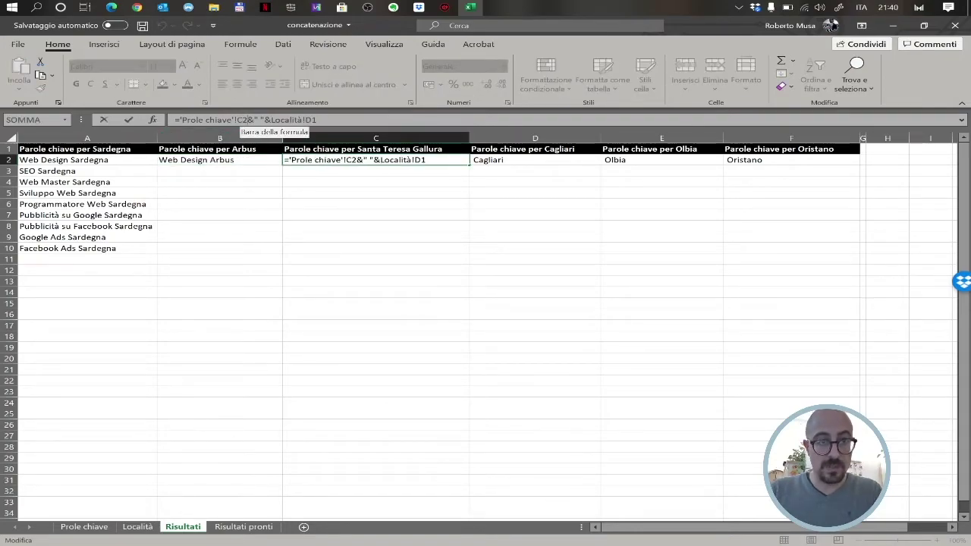
left_click(239, 120)
key("BackSpace")
type("A")
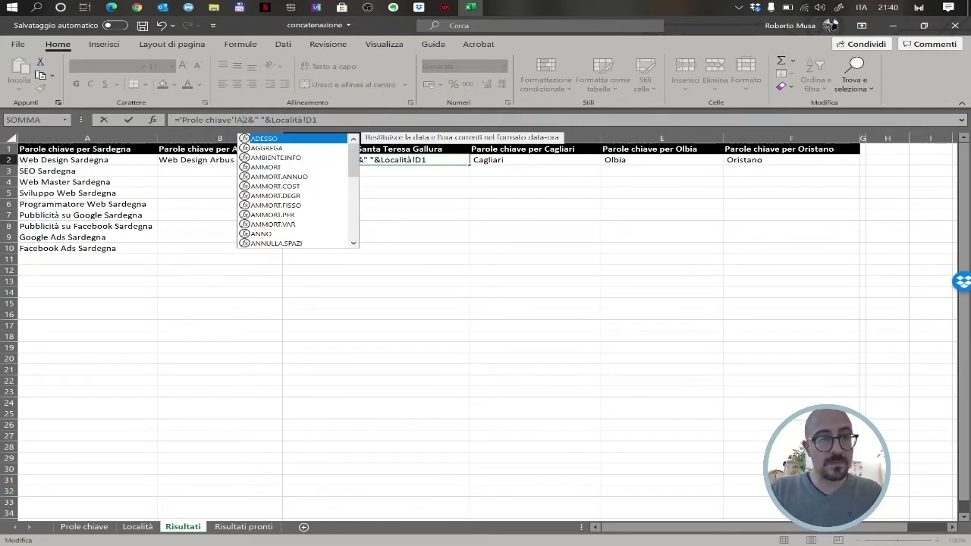
key("Tab")
key("ctrl+z")
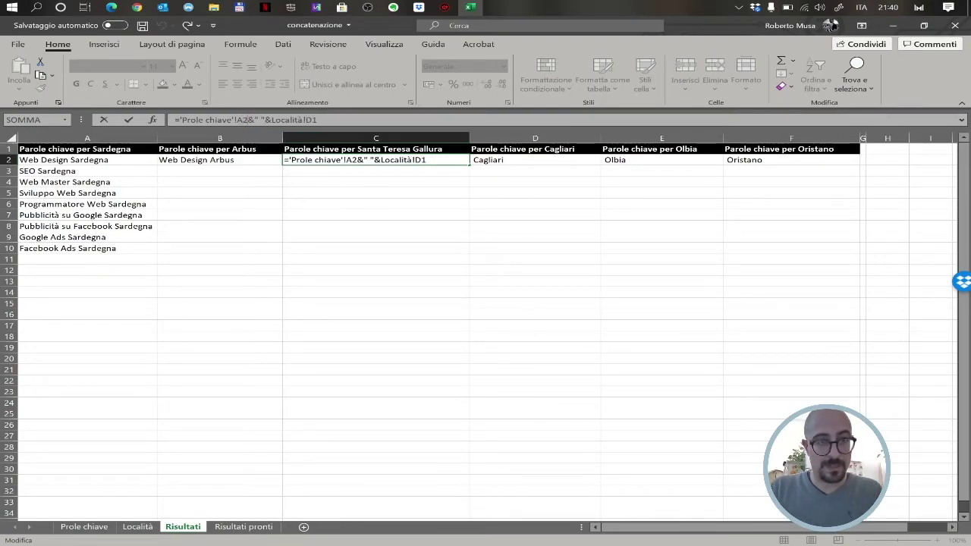
key("Tab")
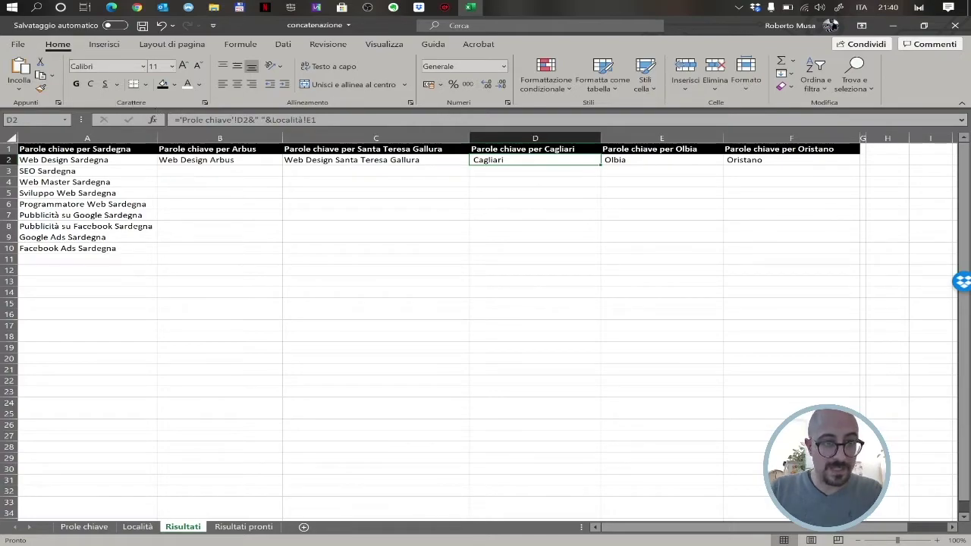
- Change the keyword reference to A2 in D2, E2 and F2 for Cagliari, Olbia and Oristano
key("F2")
double_click(228, 119)
type("A2")
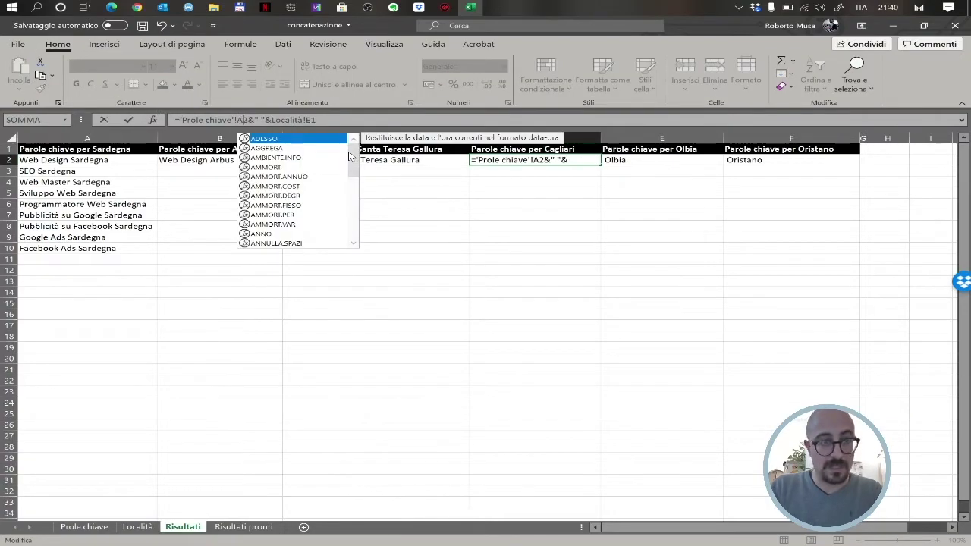
key("Tab")
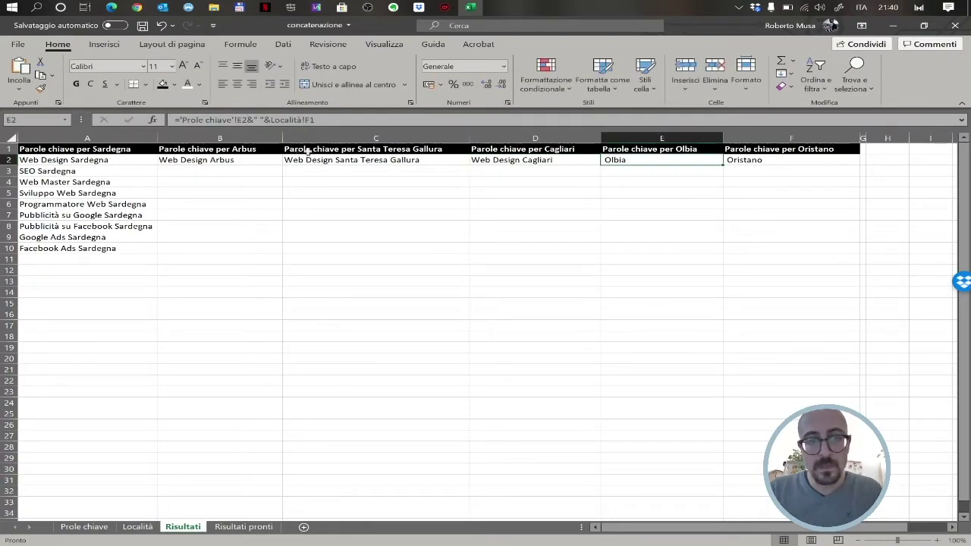
double_click(232, 119)
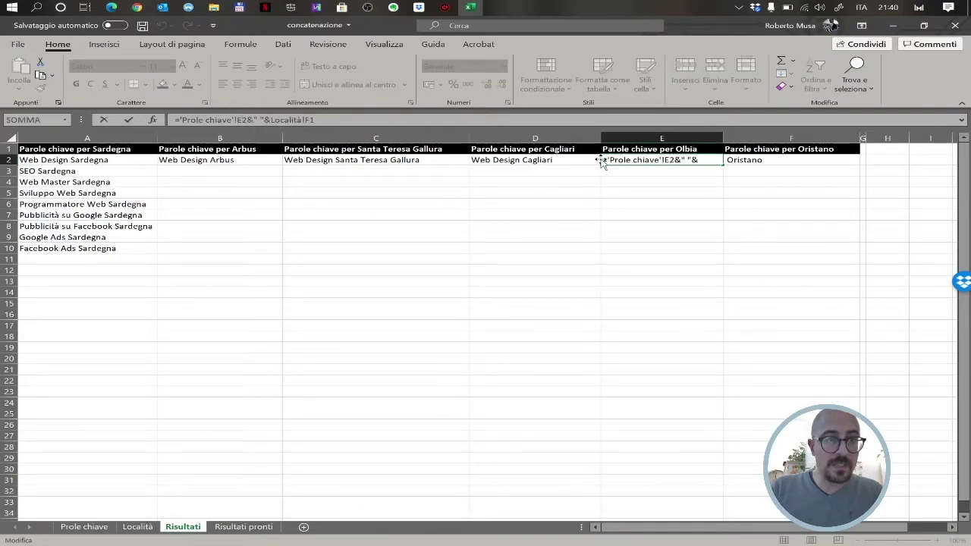
type("A")
key("Tab")
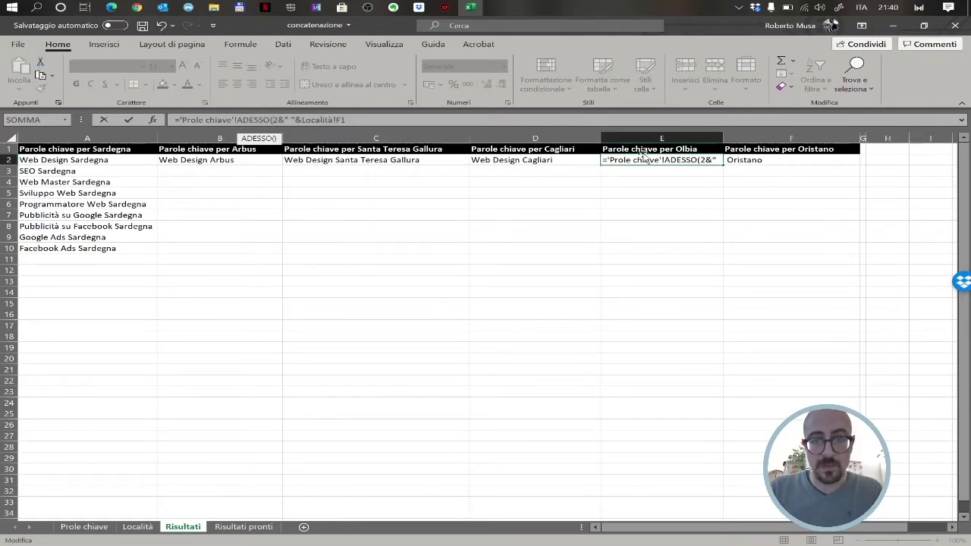
key("BackSpace")
key("BackSpace")
key("BackSpace")
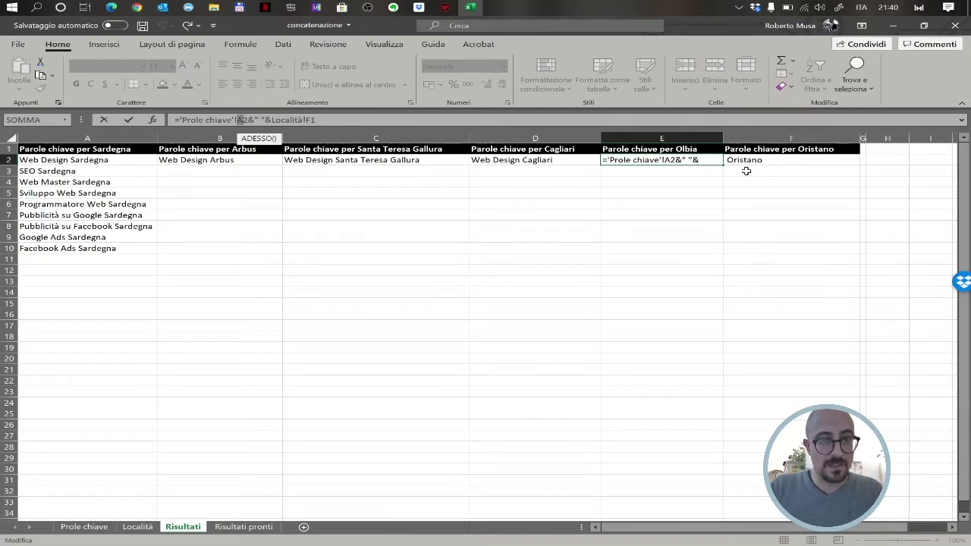
key("Tab")
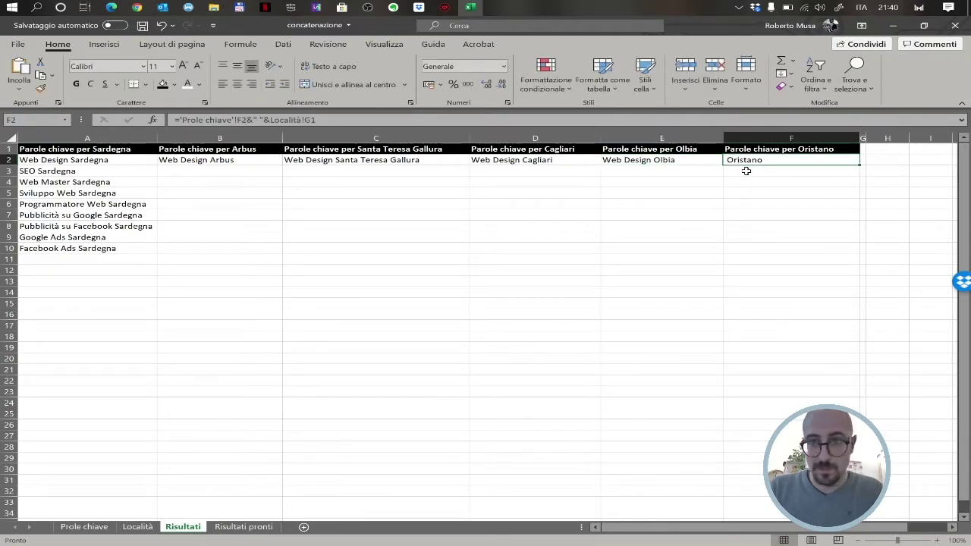
left_click(237, 120)
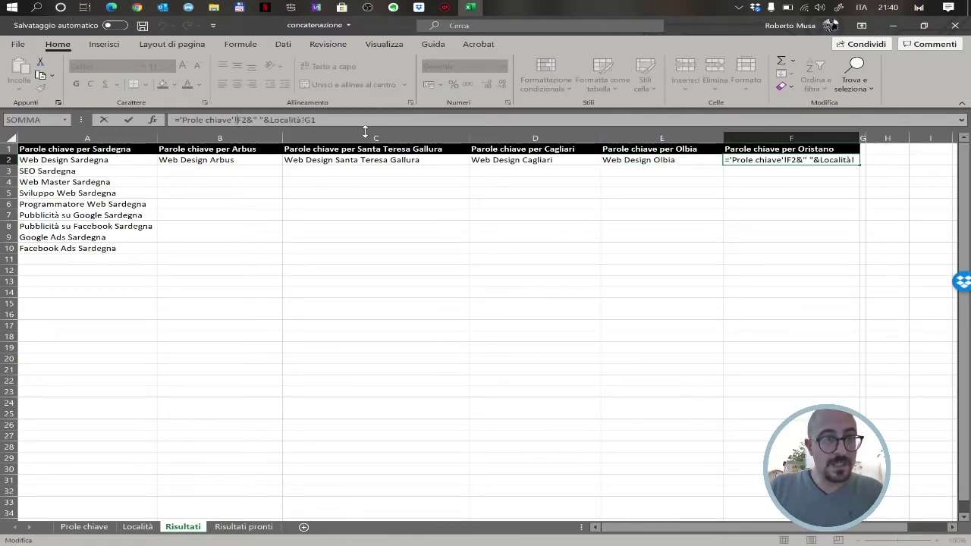
type("A")
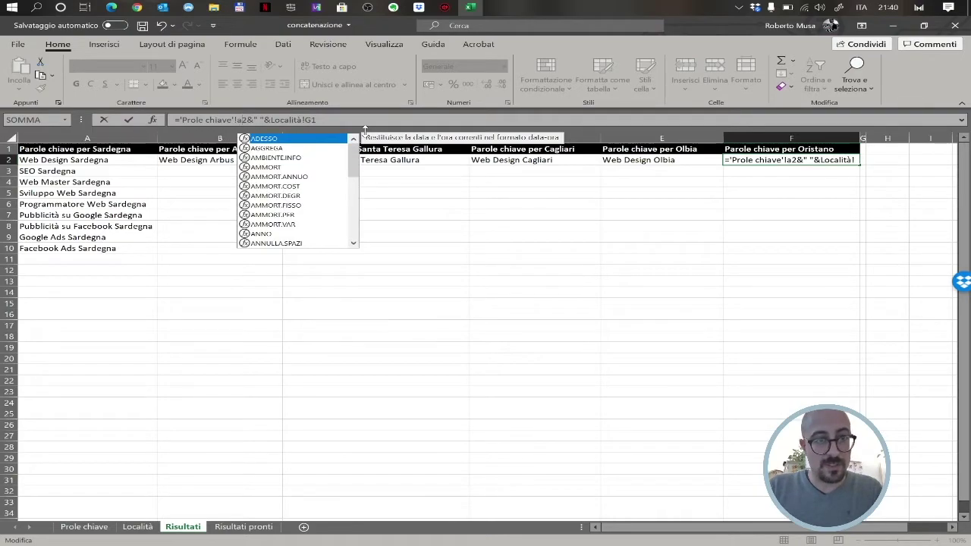
key("Delete")
key("Tab")
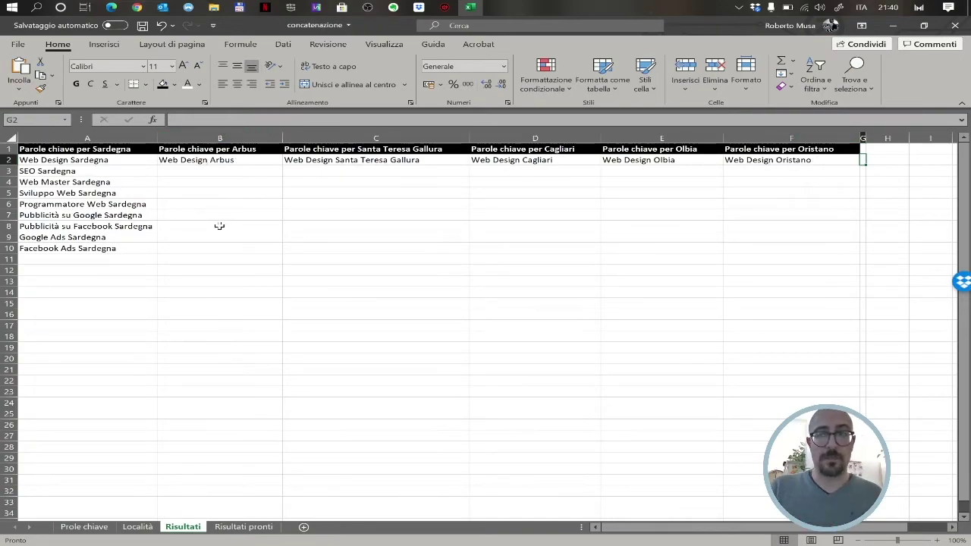
- On the finished Risultati pronti sheet, inspect formulas in cells such as C5, D7, E10 and F10
left_click(244, 526)
left_click(224, 236)
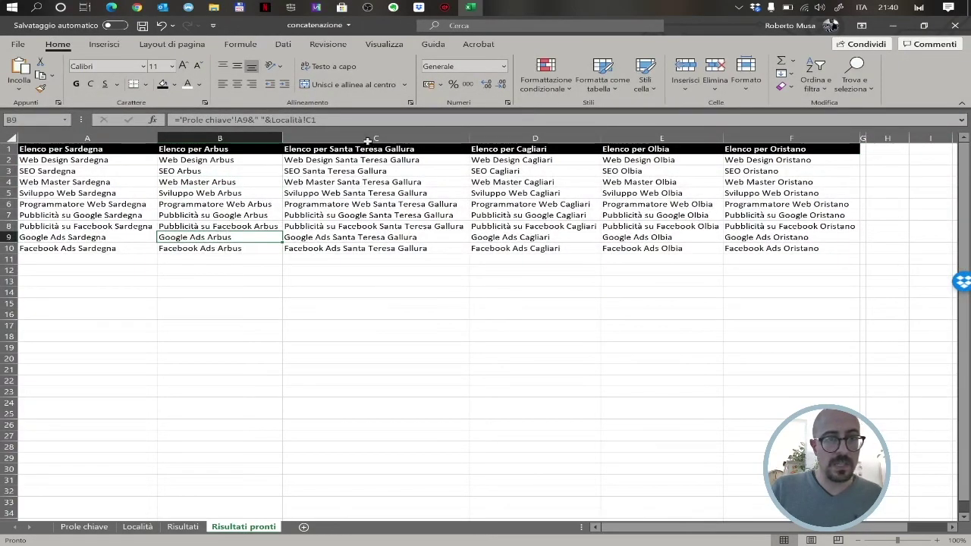
left_click(348, 192)
left_click(345, 126)
left_click(531, 214)
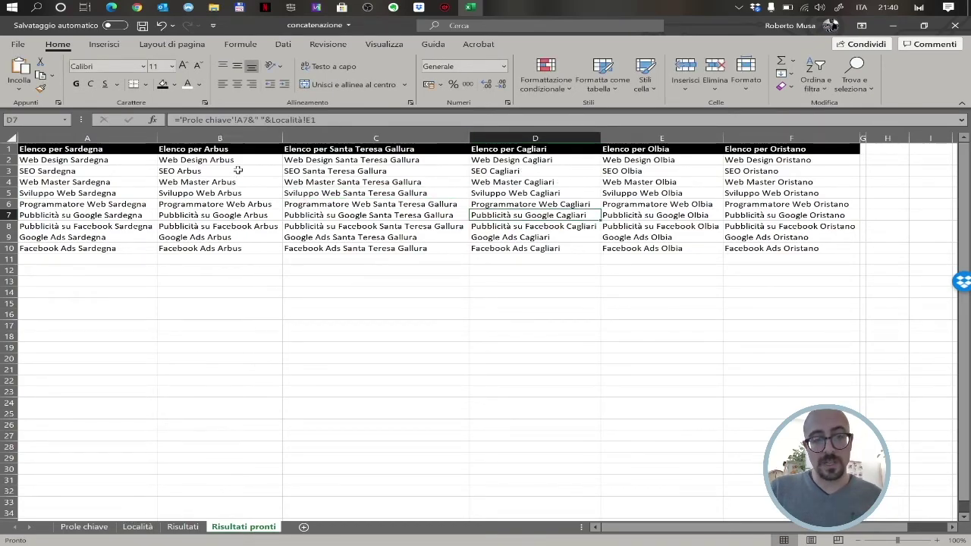
left_click(643, 251)
left_click(758, 248)
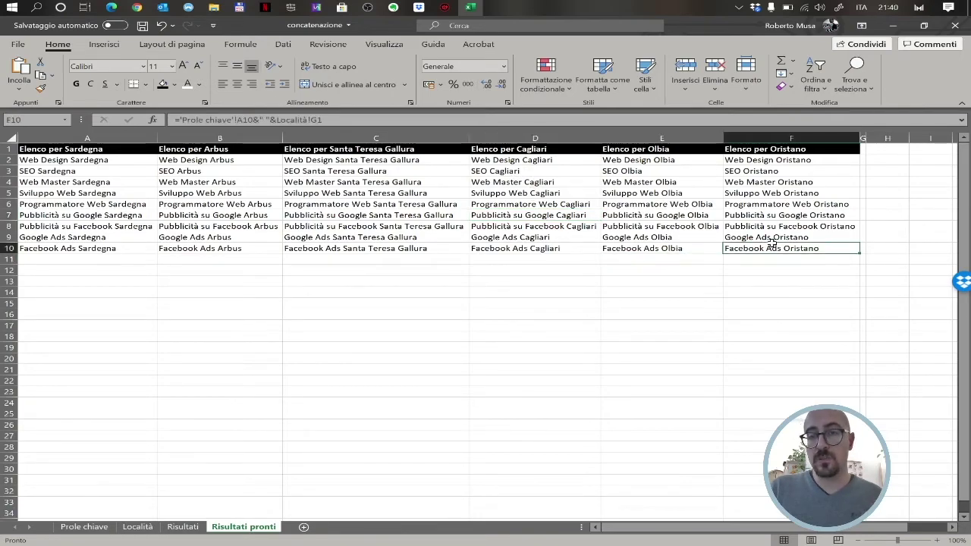